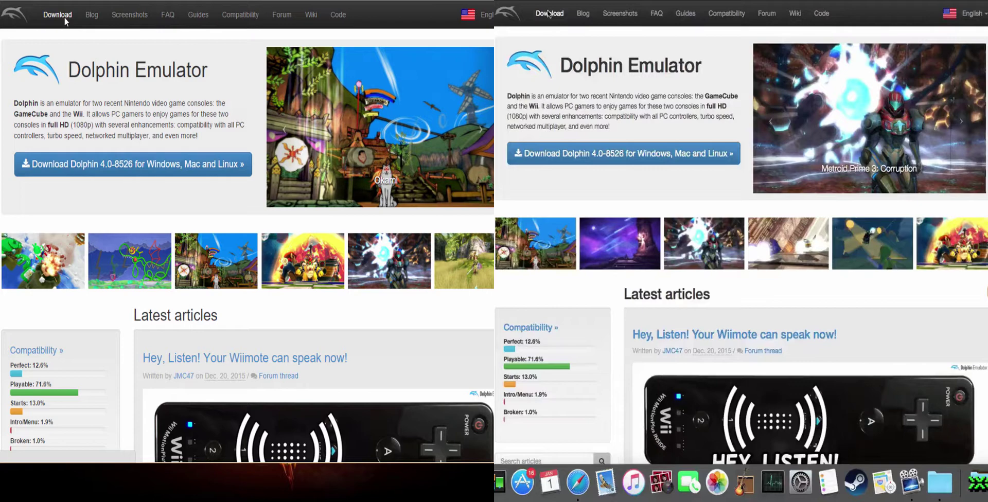
Step: From Dolphin's download page on both computers, get the stable builds (Windows x64 4.0.2, Mac 4.0) and development build 4.0-8526
click(63, 17)
click(549, 13)
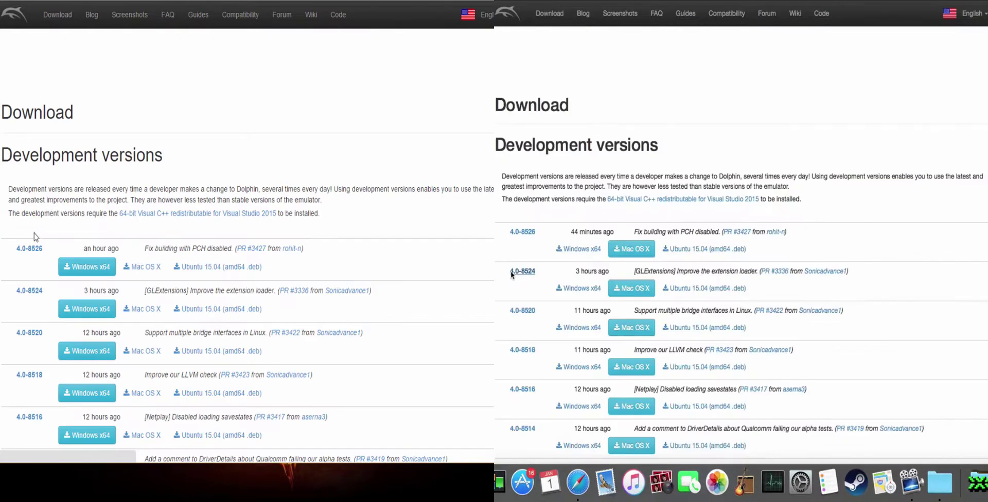
scroll(511, 274, down, 10)
scroll(33, 237, down, 10)
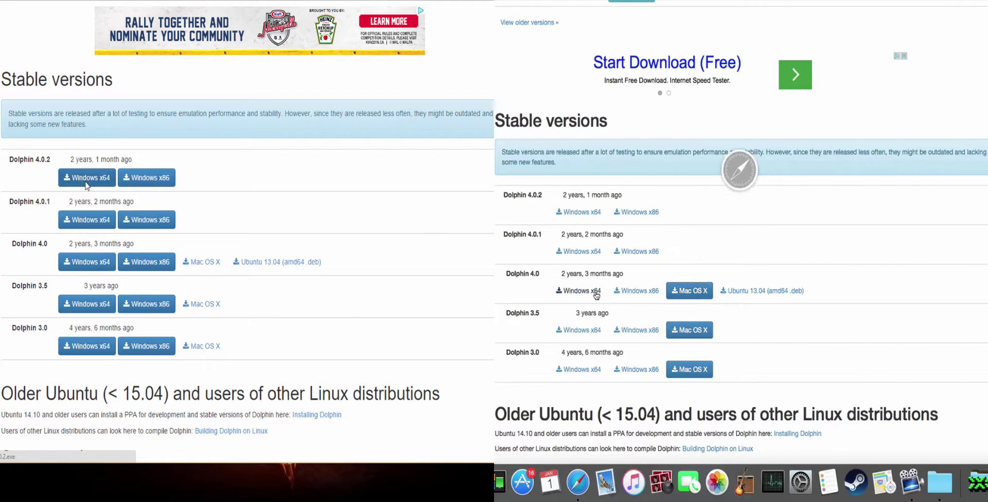
scroll(530, 283, up, 10)
scroll(38, 187, up, 5)
scroll(31, 263, up, 5)
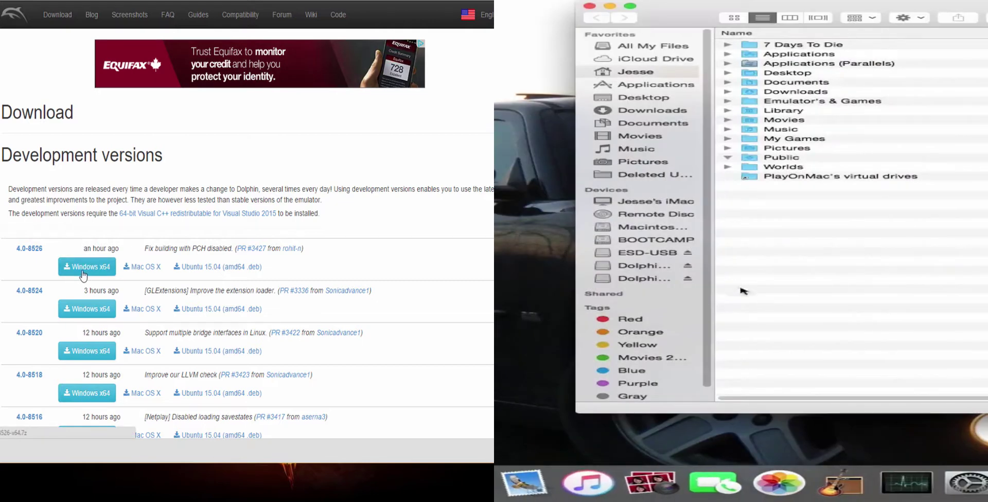
Step: Copy Dolphin.app from dolphin-4.0.dmg to the Mac's Applications folder and launch the Windows installer dolphin-x64-4.0.2.exe
click(663, 111)
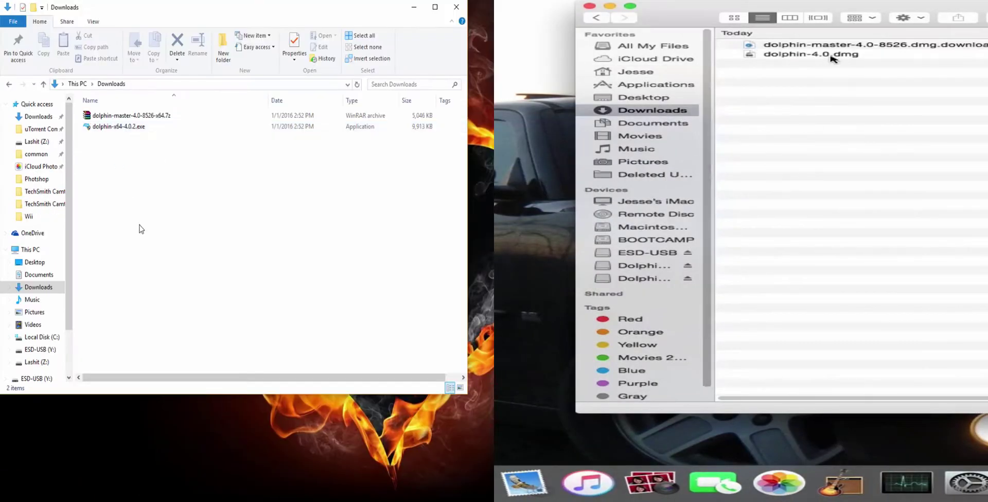
double_click(832, 54)
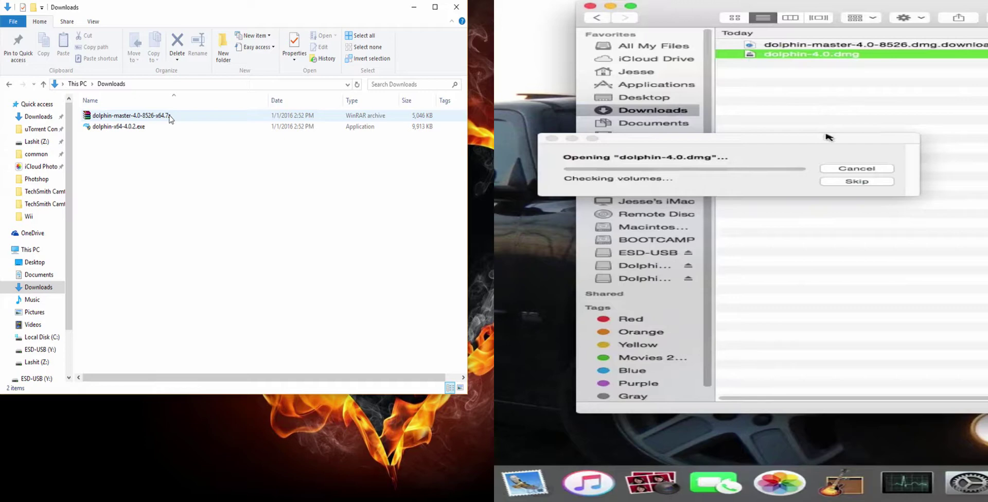
double_click(121, 126)
drag(733, 23, 662, 83)
click(665, 143)
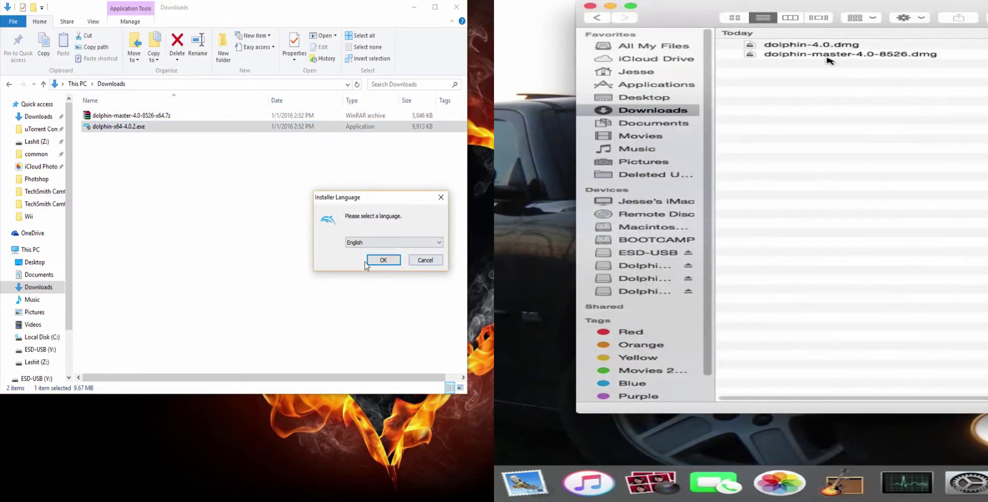
Step: Install Dolphin on Windows in English, and move the app from dolphin-master-4.0-8526.dmg into Applications on the Mac
click(386, 259)
double_click(772, 54)
click(428, 319)
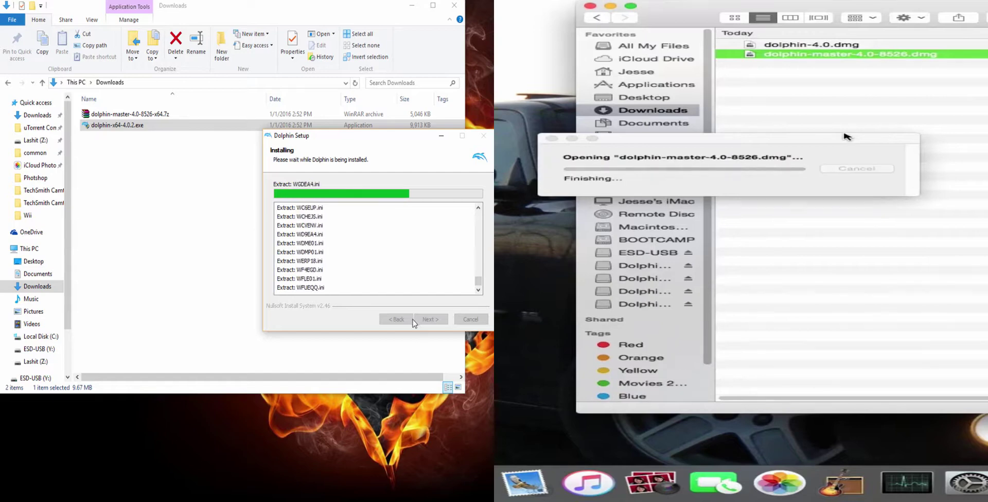
drag(694, 191, 669, 84)
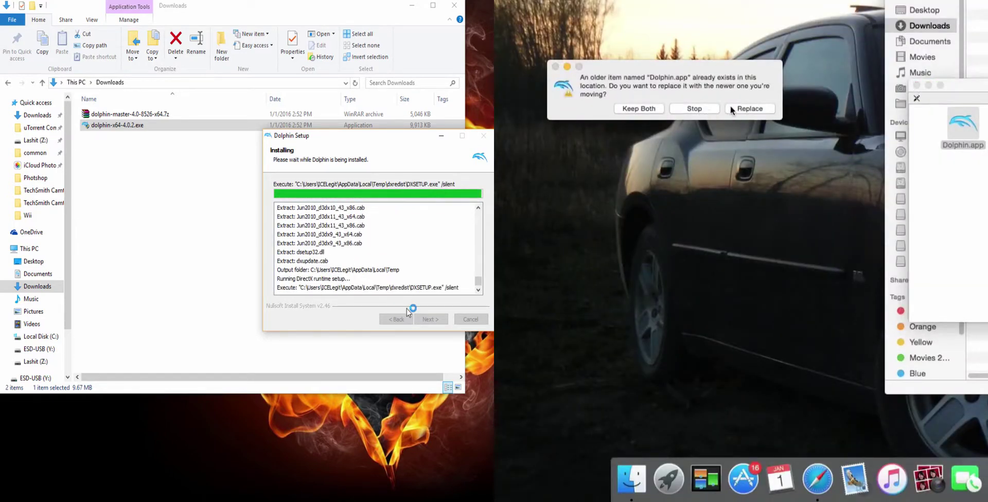
click(435, 319)
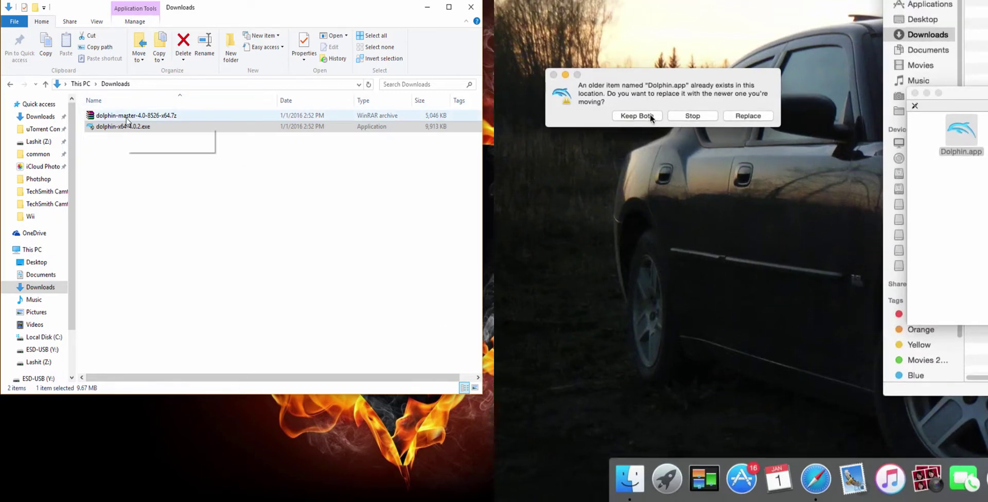
Step: Open dolphin-master-4.0-8526-x64.7z on Windows, and keep both Dolphin.app copies in the Mac's Applications folder
double_click(127, 116)
click(636, 116)
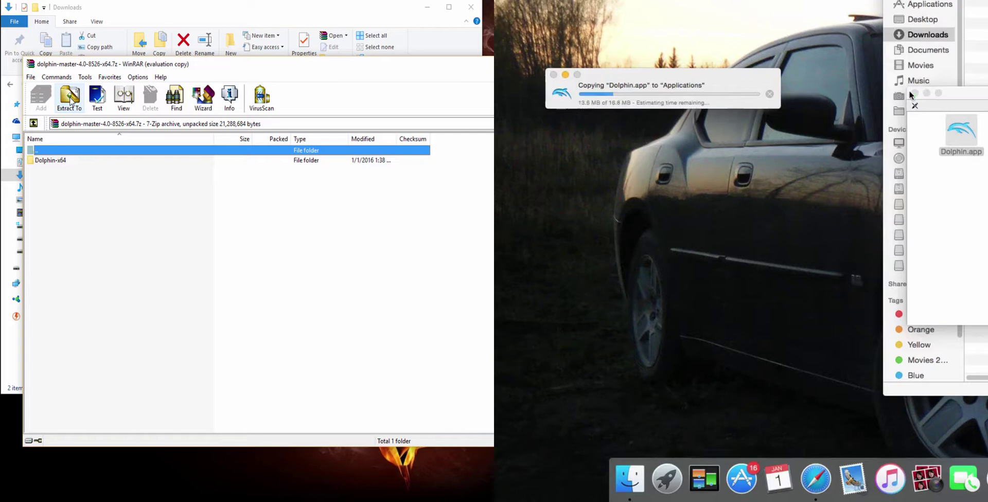
click(915, 94)
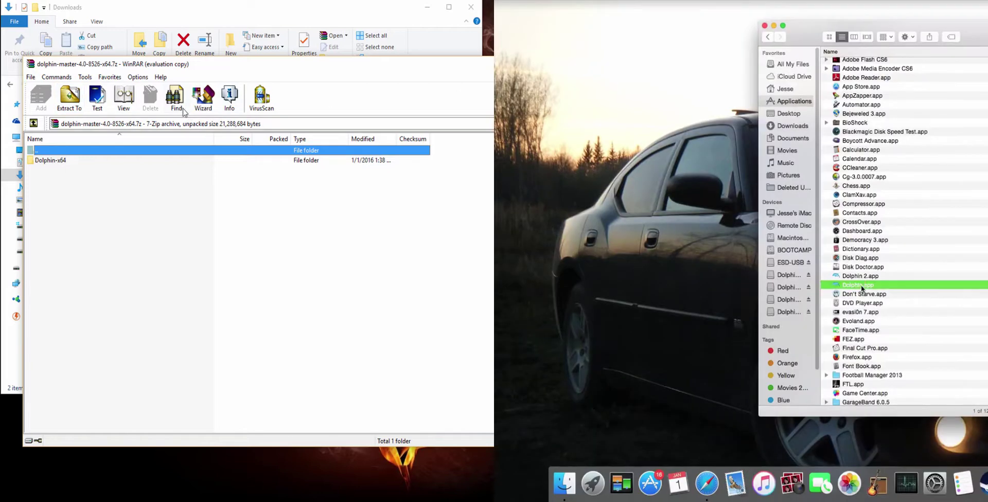
Step: Extract the development archive to its default path on Windows, and test-launch Dolphin.app on the Mac before closing it
double_click(858, 284)
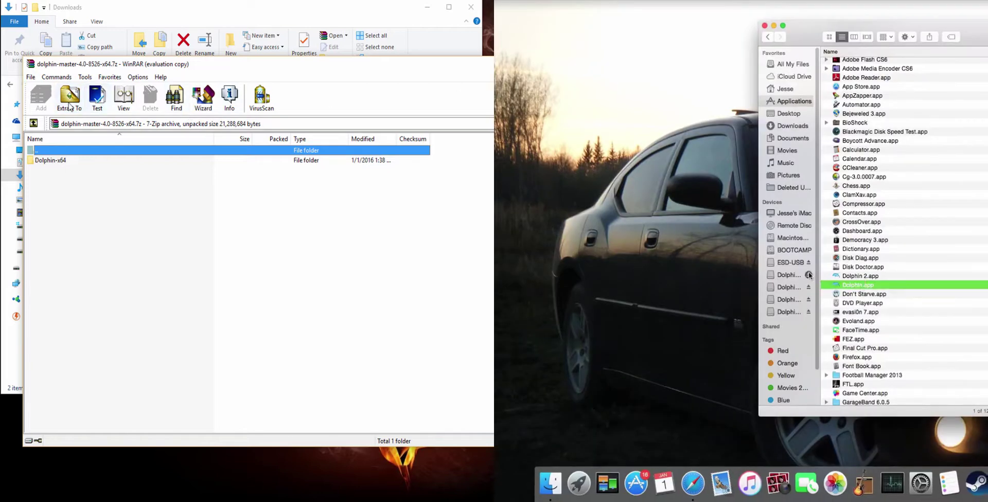
click(71, 98)
click(977, 163)
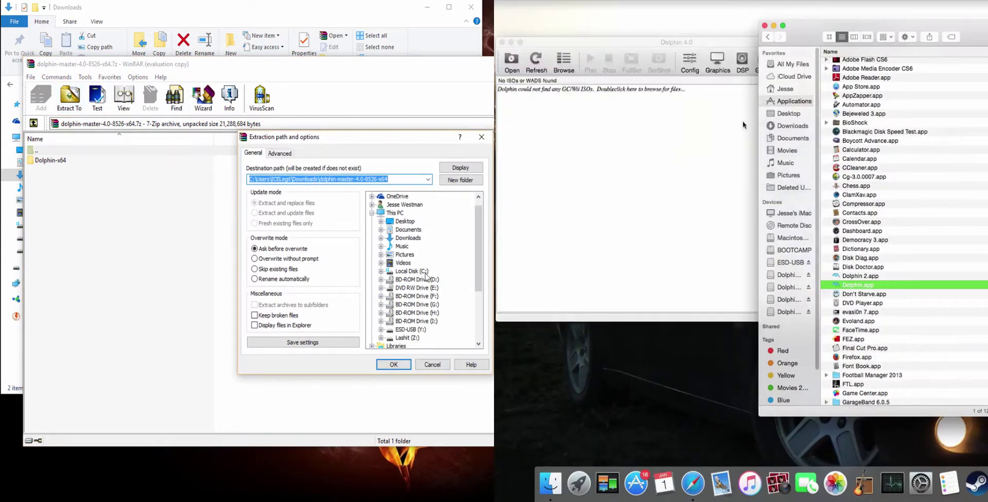
click(409, 363)
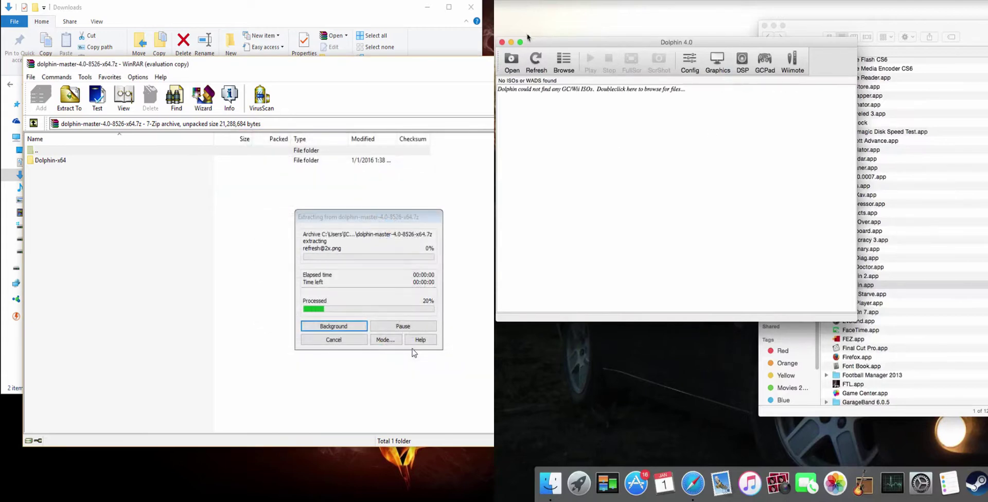
click(502, 44)
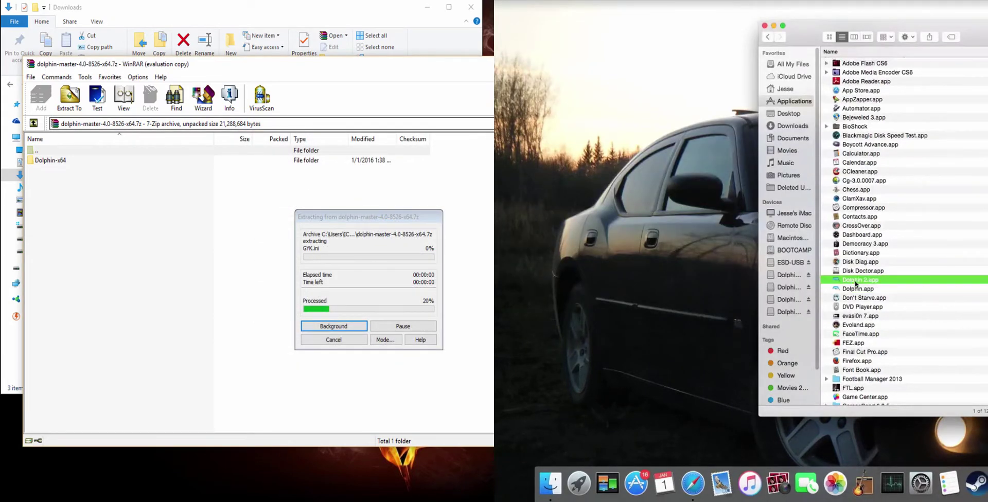
Step: Launch the development build Dolphin 2.app on the Mac and close the archive window on Windows
right_click(859, 282)
click(876, 276)
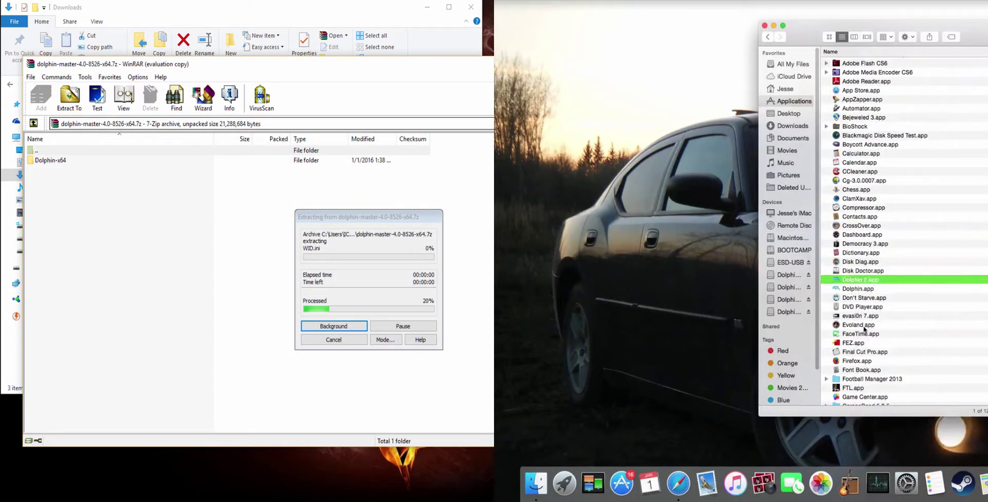
click(966, 160)
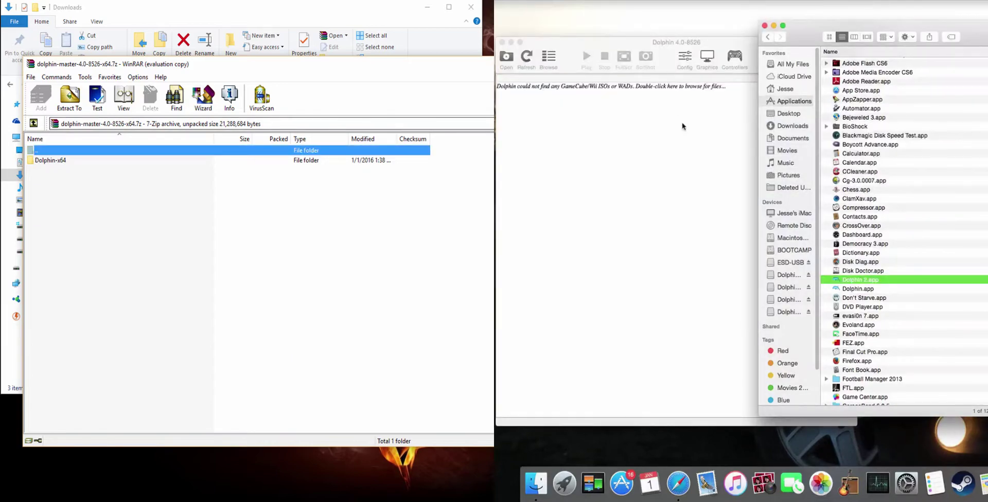
key(Escape)
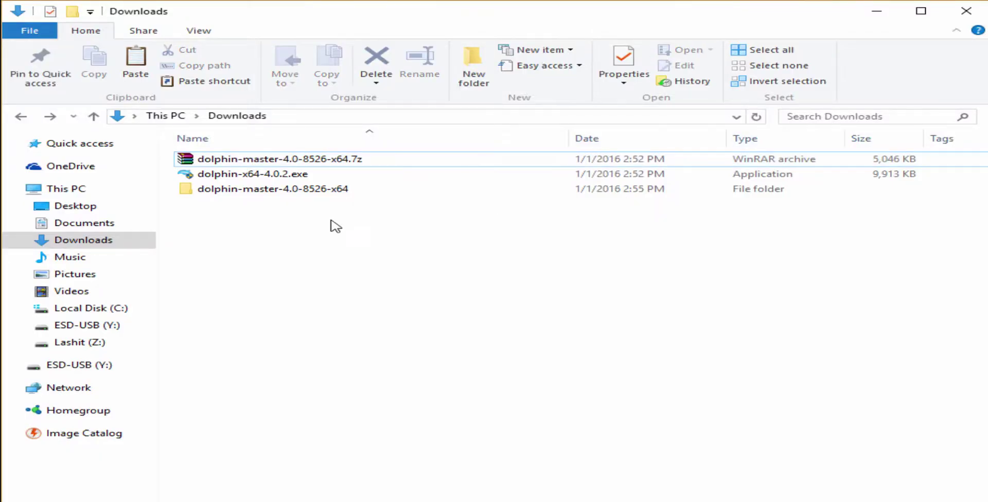
Step: Move the Dolphin-x64 folder from the extracted dolphin-master-4.0-8526-x64 folder to the Windows desktop
double_click(259, 192)
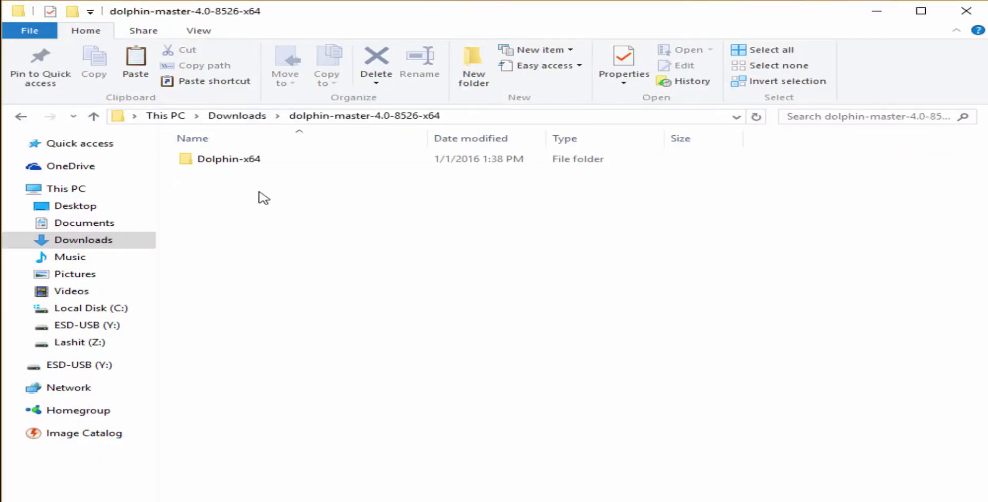
right_click(246, 163)
click(400, 501)
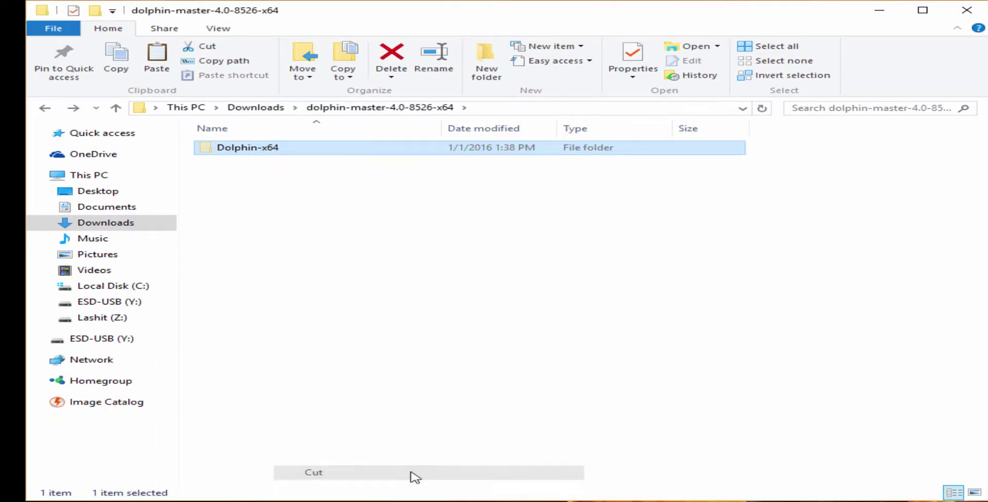
right_click(6, 27)
click(38, 83)
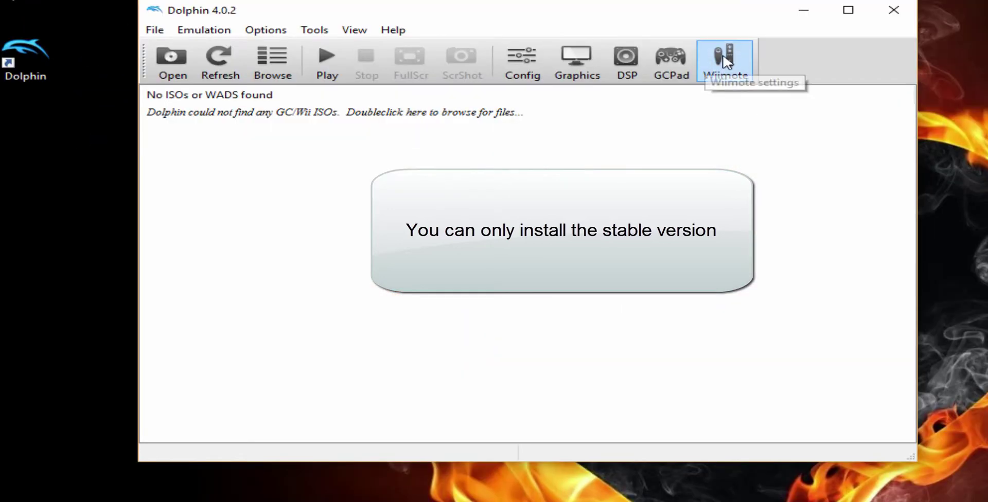
Step: Open the emulated Wiimote 1 configuration in Dolphin 4.0.2 and load the XB1 profile
click(725, 62)
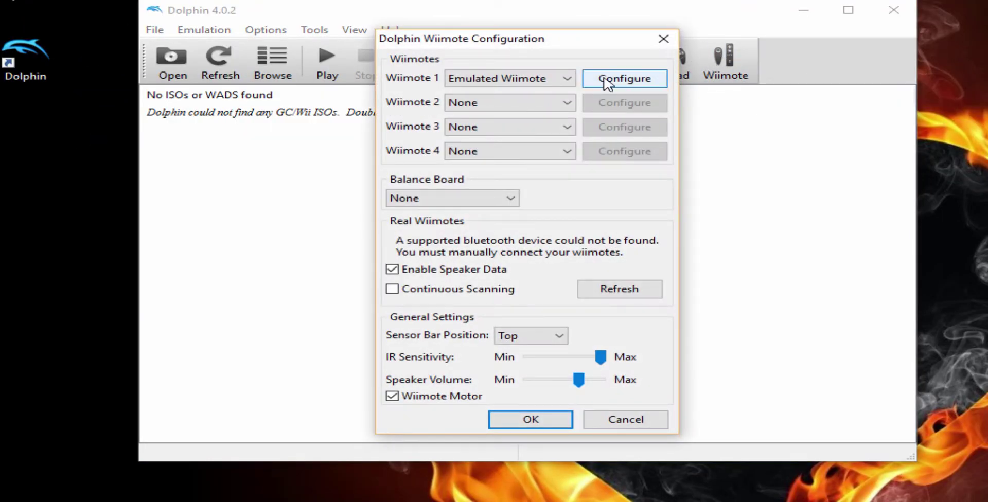
click(607, 82)
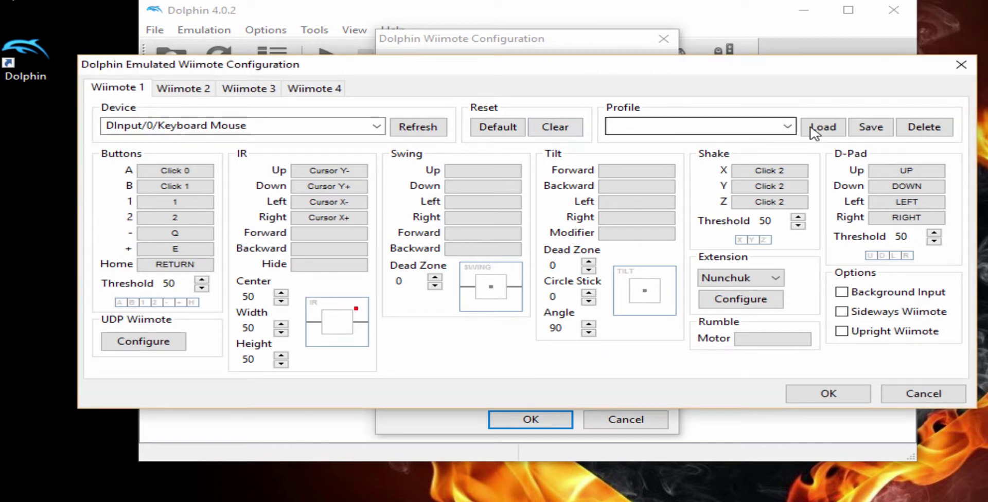
click(787, 126)
click(786, 127)
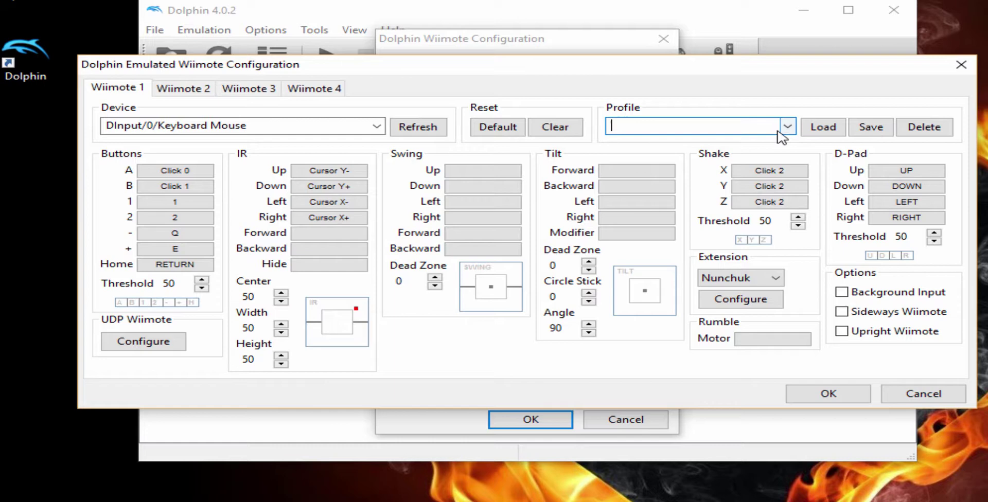
click(786, 127)
click(721, 141)
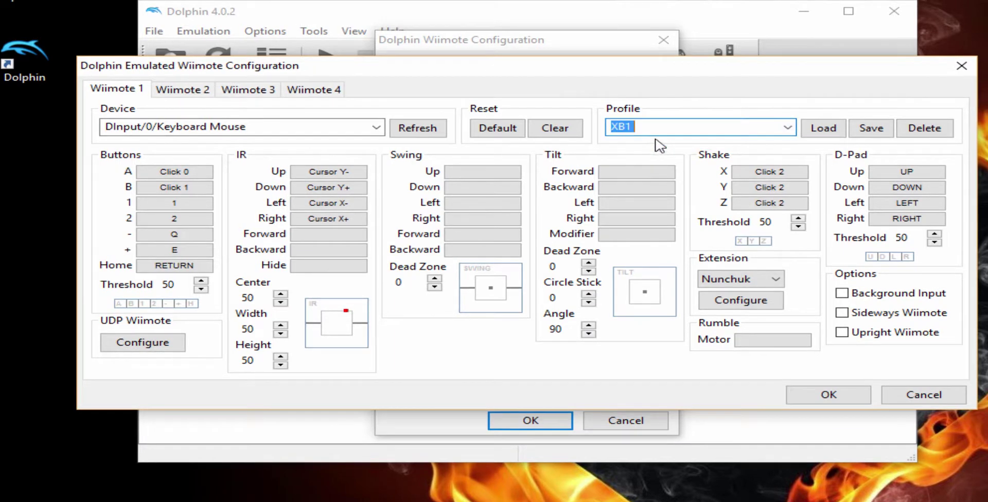
click(819, 129)
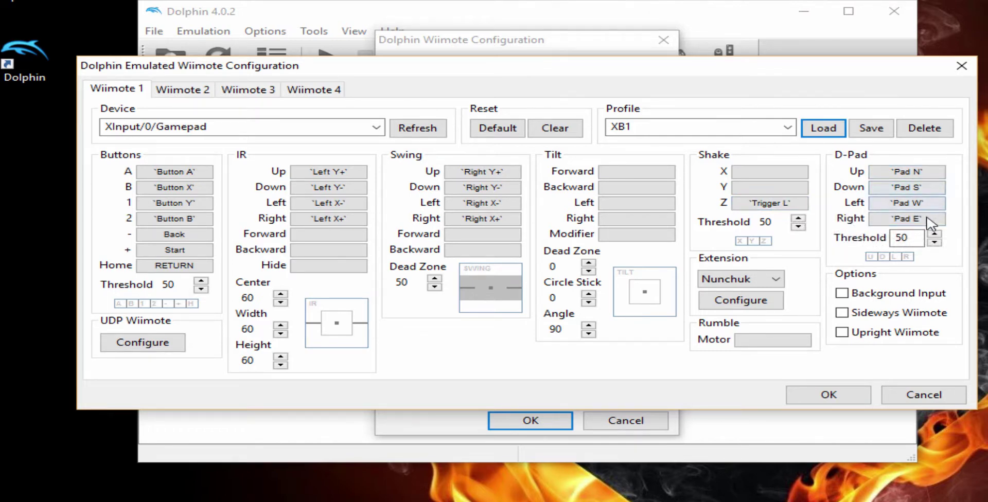
Step: Examine the Nunchuk extension's button, stick, swing and shake mappings alongside the Wiimote 1 mappings
click(751, 302)
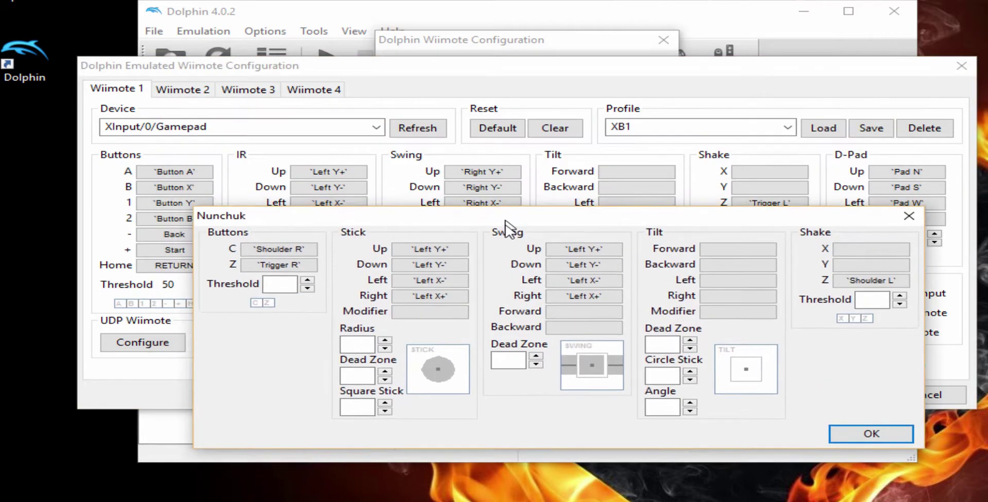
drag(505, 220, 494, 278)
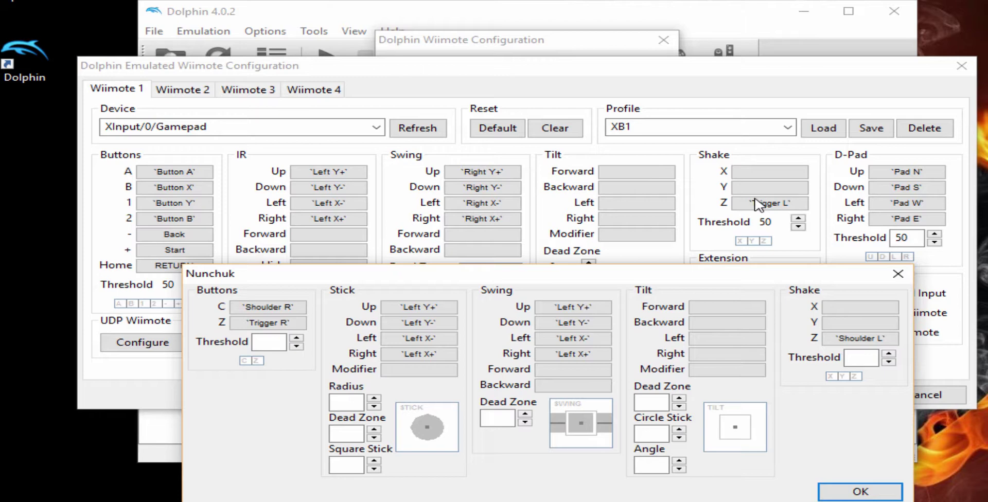
click(897, 273)
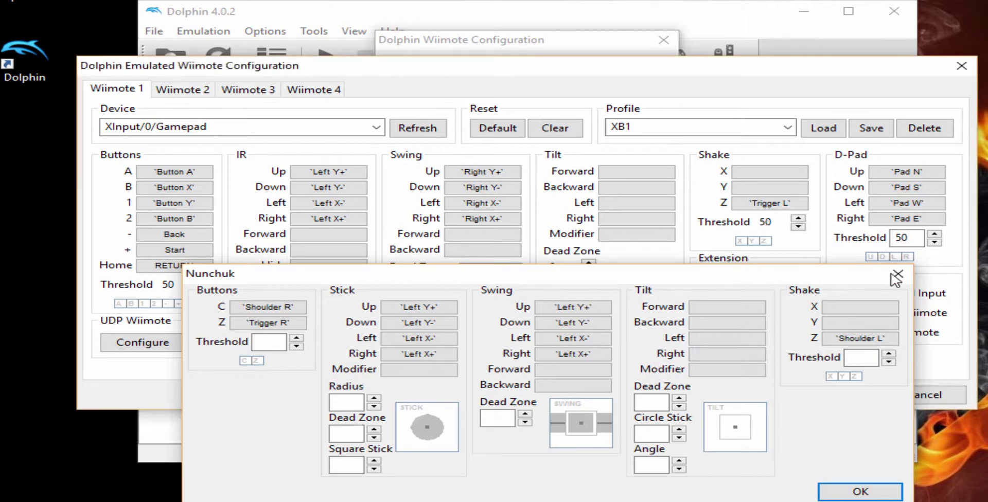
Step: Check the saved profile list and choose DInput/0/Keyboard Mouse as the Wiimote 1 device
click(786, 127)
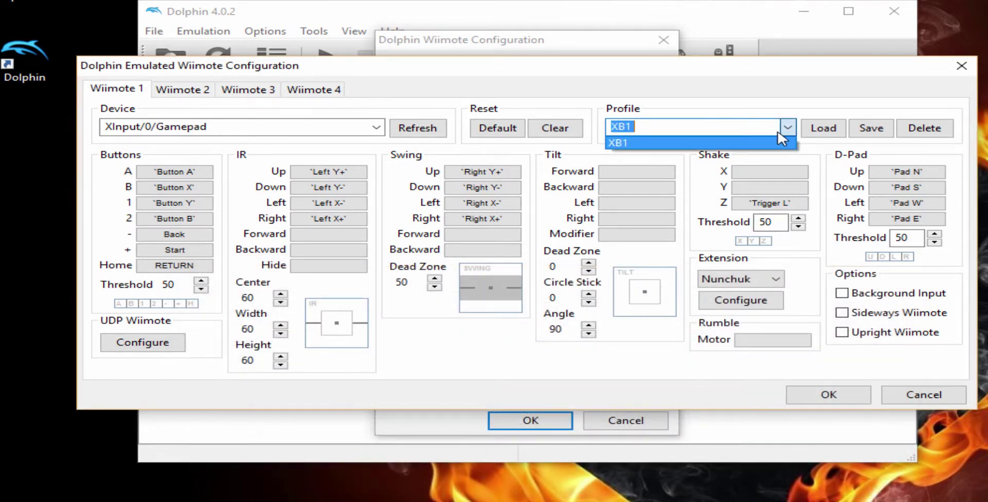
click(783, 129)
click(366, 130)
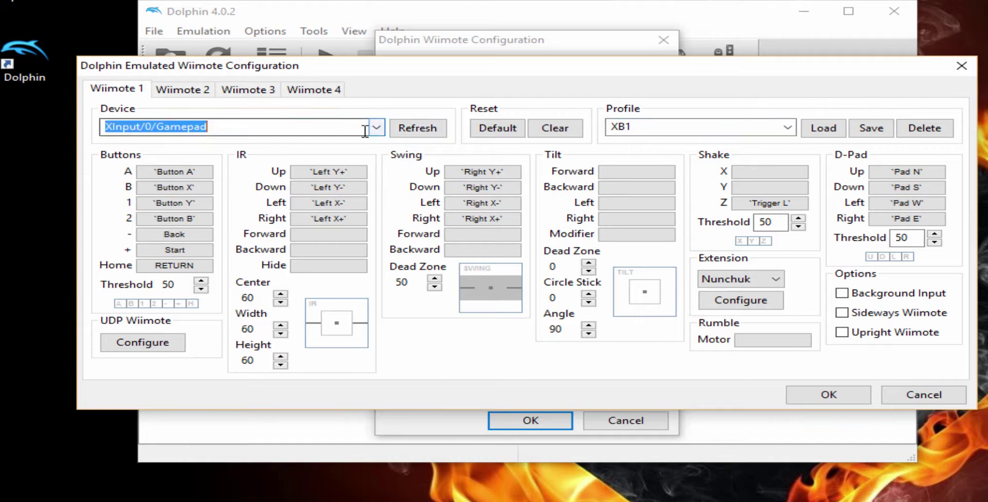
click(376, 129)
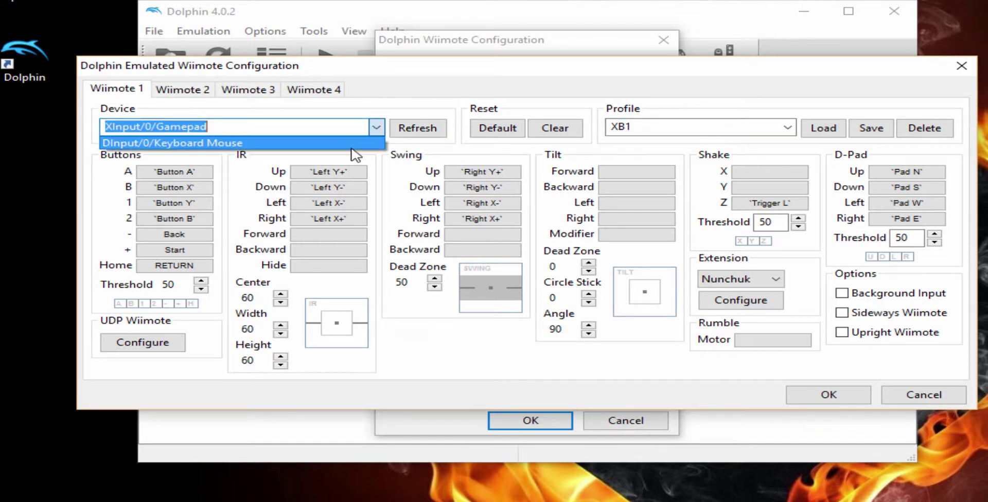
click(353, 146)
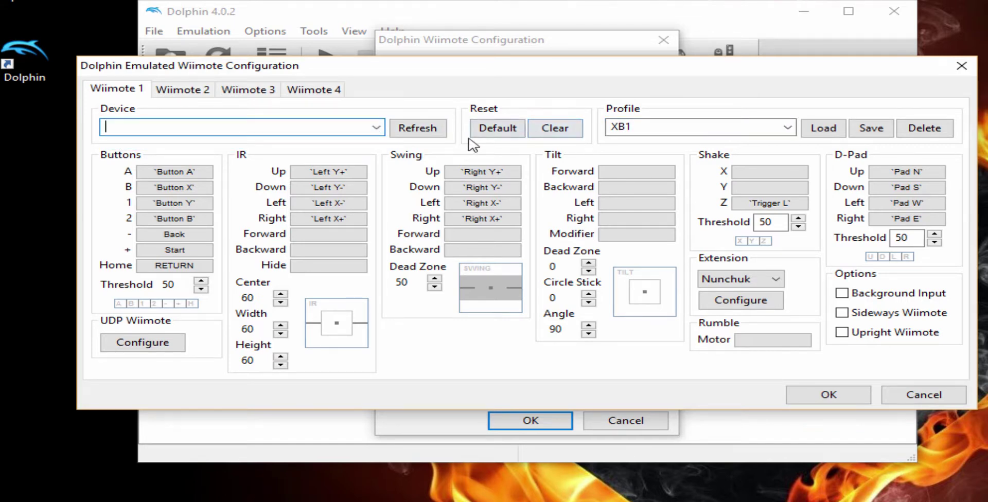
Step: Restore the default Wiimote 1 mappings and accept the Wiimote configuration
click(497, 129)
click(860, 393)
click(530, 420)
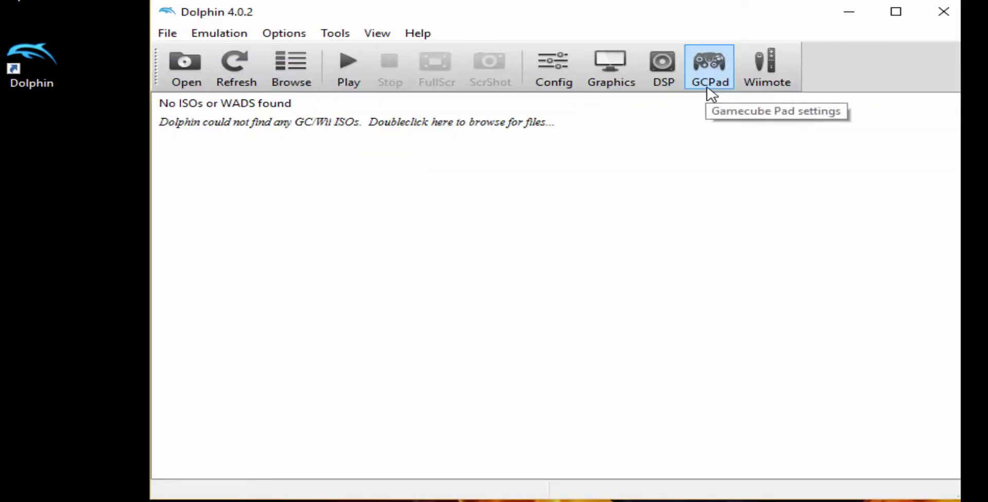
Step: Examine the GameCube Pad 1 button, stick and trigger mappings, and close the configuration without saving
click(708, 88)
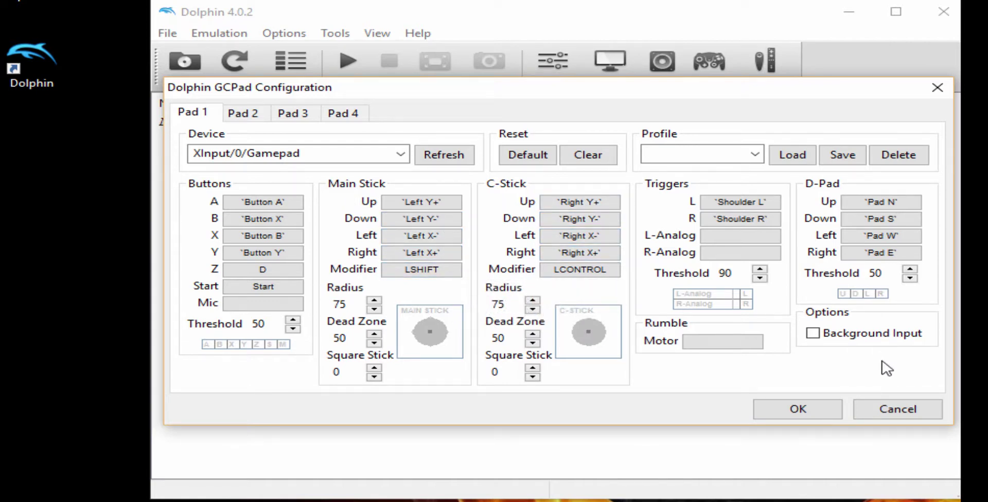
click(909, 413)
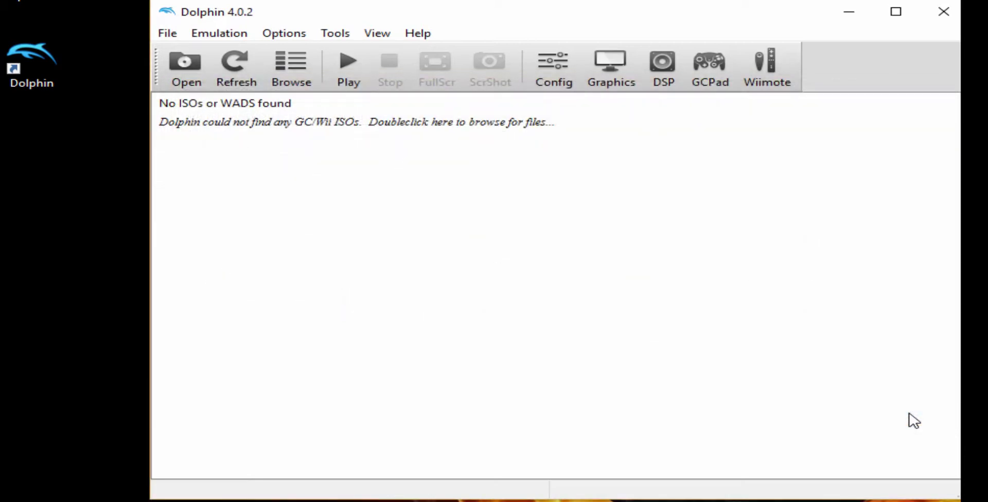
Step: Run New Super Mario Bros.iso from the Wii games folder as a test, and stop the emulation
click(184, 61)
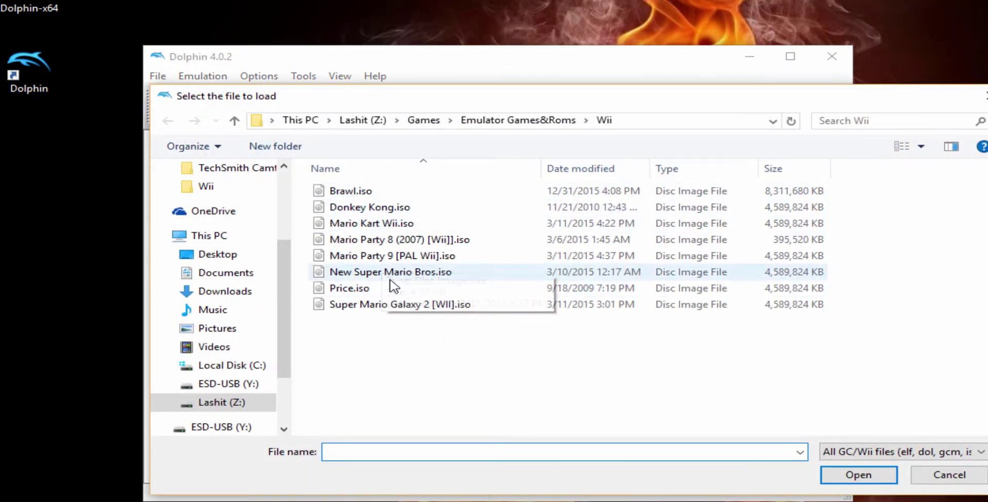
click(395, 279)
click(875, 476)
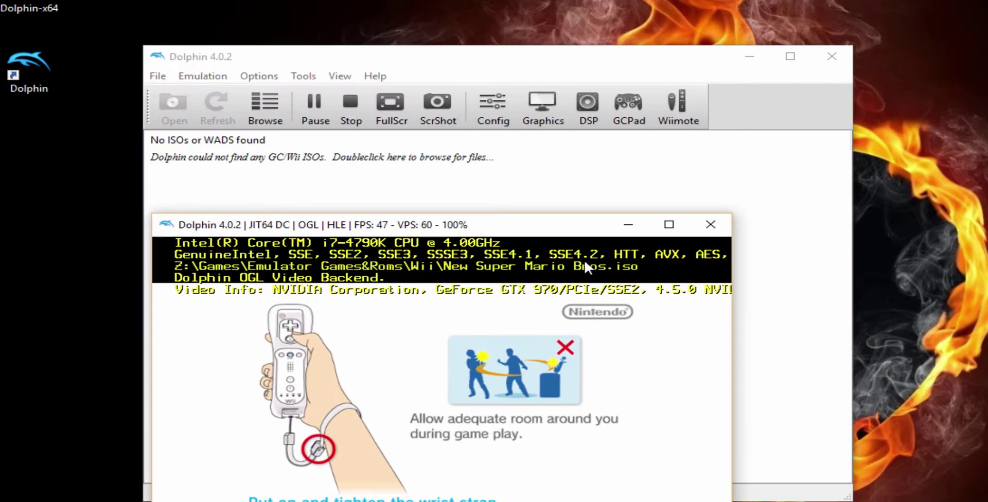
click(710, 223)
click(675, 340)
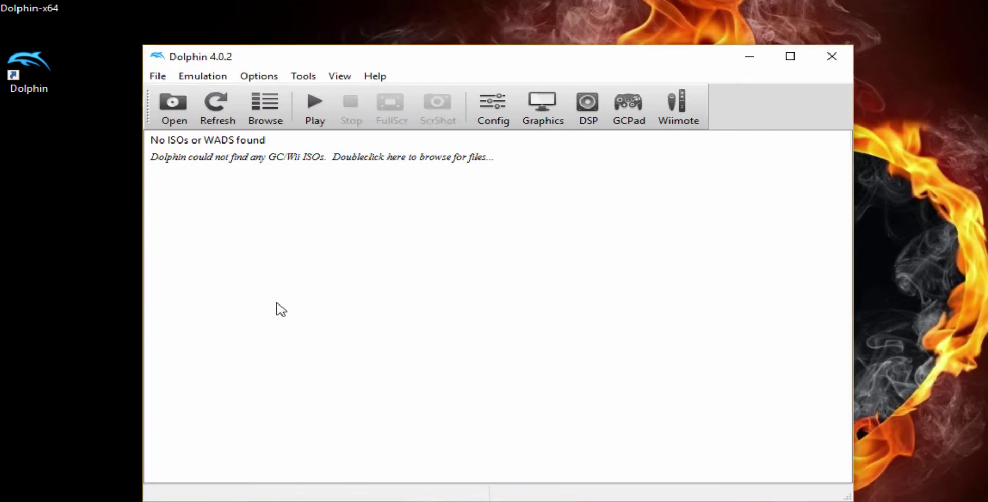
Step: Add the Wii folder inside Games\Emulator Games&Roms on drive Z: as a game directory and select New SUPER MARIO BROS. Wii
double_click(278, 174)
scroll(767, 353, down, 2)
scroll(893, 304, up, 2)
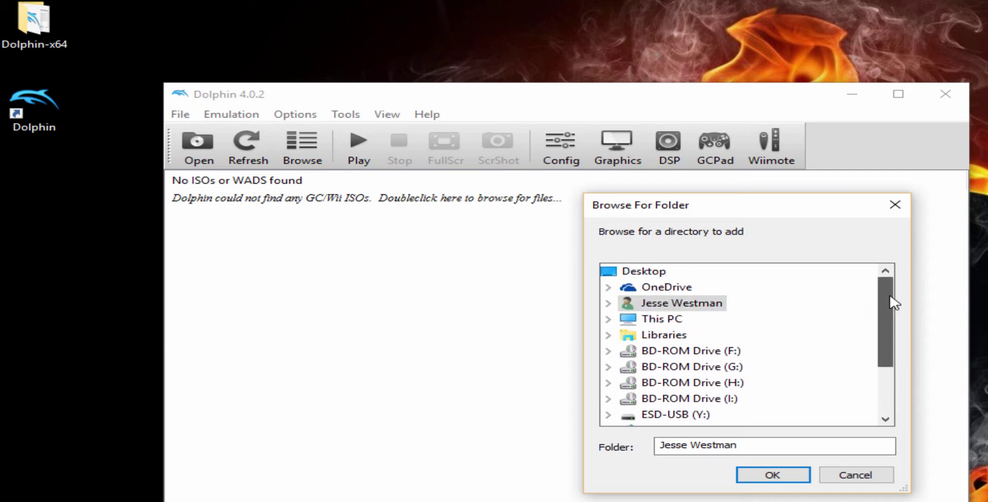
double_click(648, 318)
scroll(633, 379, down, 5)
double_click(672, 342)
double_click(699, 304)
double_click(765, 302)
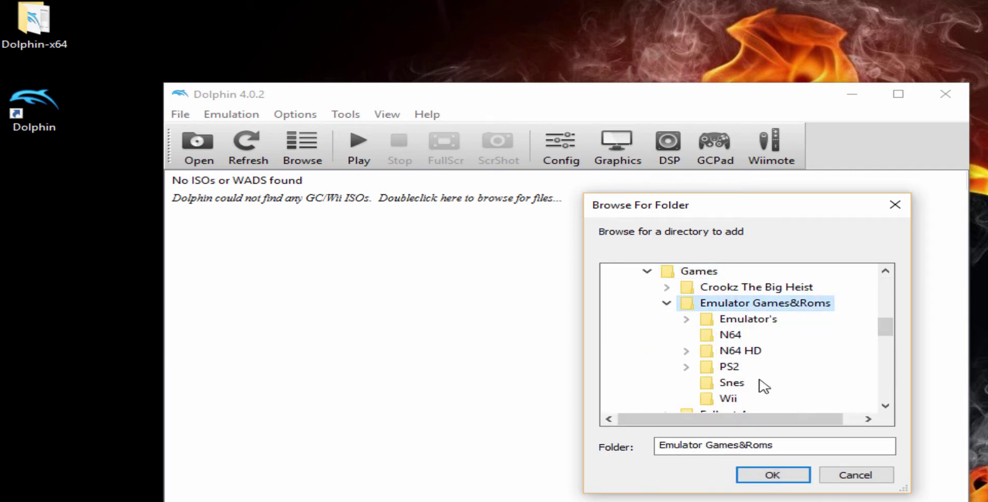
click(728, 398)
click(772, 475)
click(412, 307)
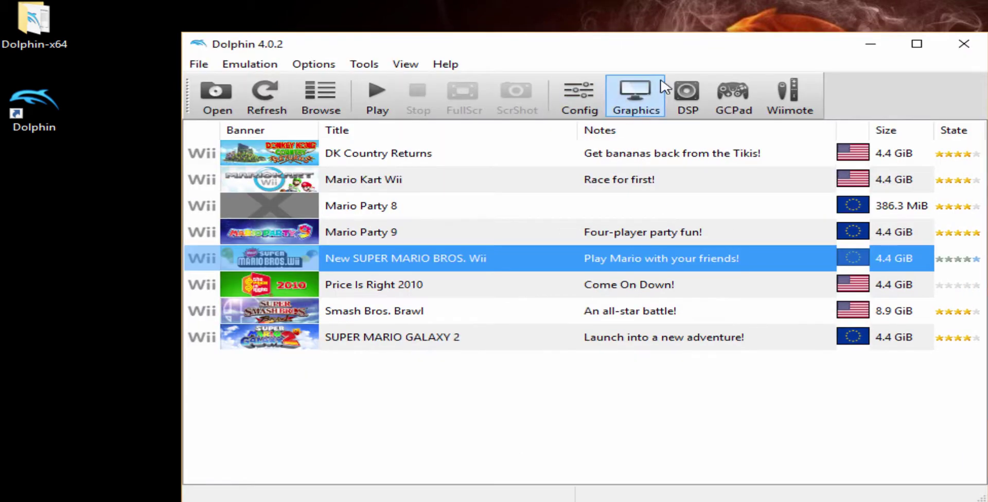
Step: Set the framelimit to 60 in the general Dolphin configuration
click(584, 98)
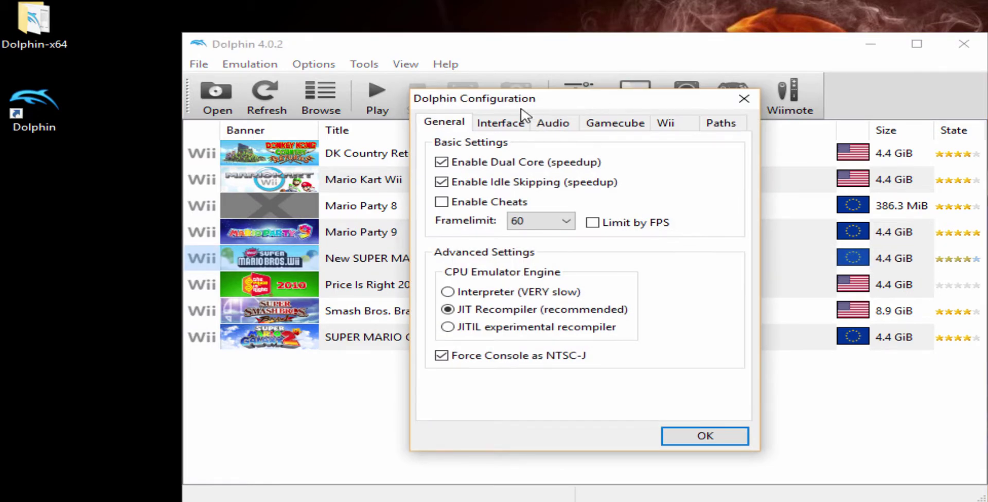
click(545, 226)
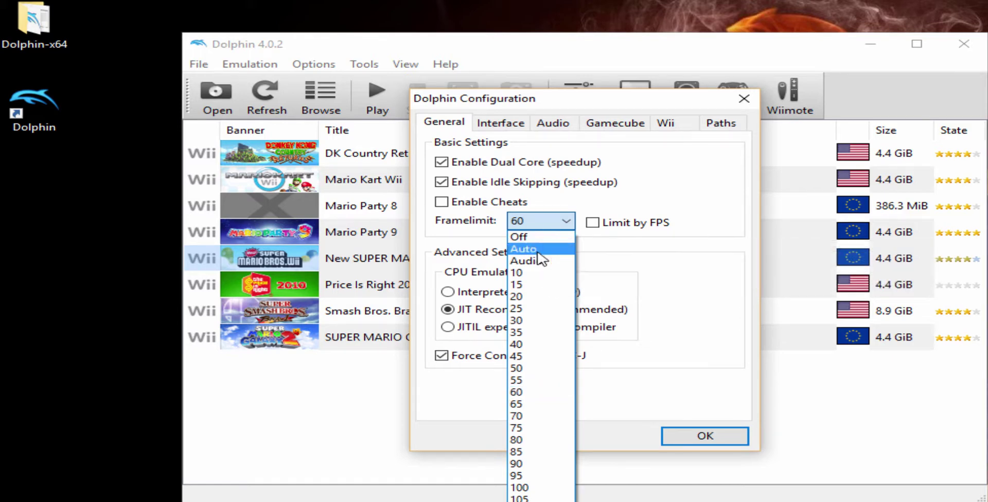
click(549, 393)
Step: Examine the Interface, Audio, Gamecube, Wii and Paths settings, and close the Dolphin configuration
click(516, 126)
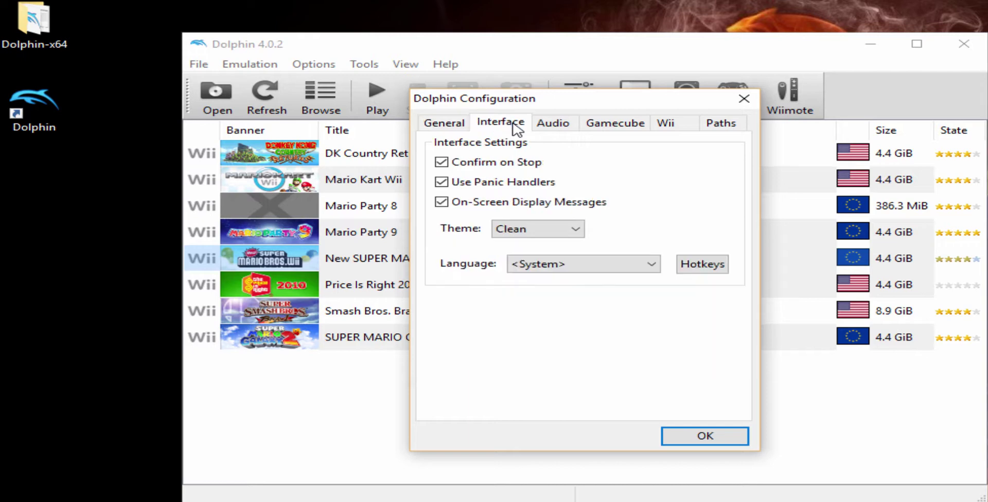
click(574, 127)
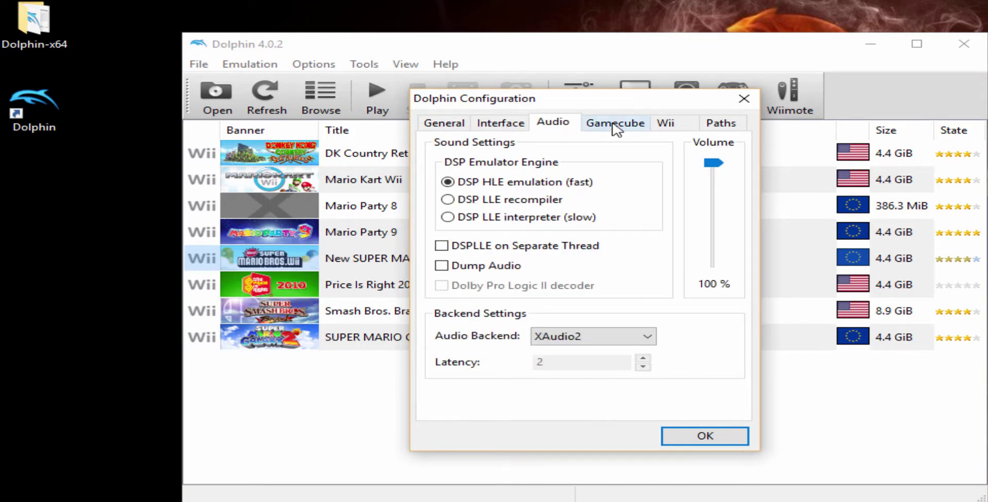
click(618, 126)
click(685, 125)
click(721, 124)
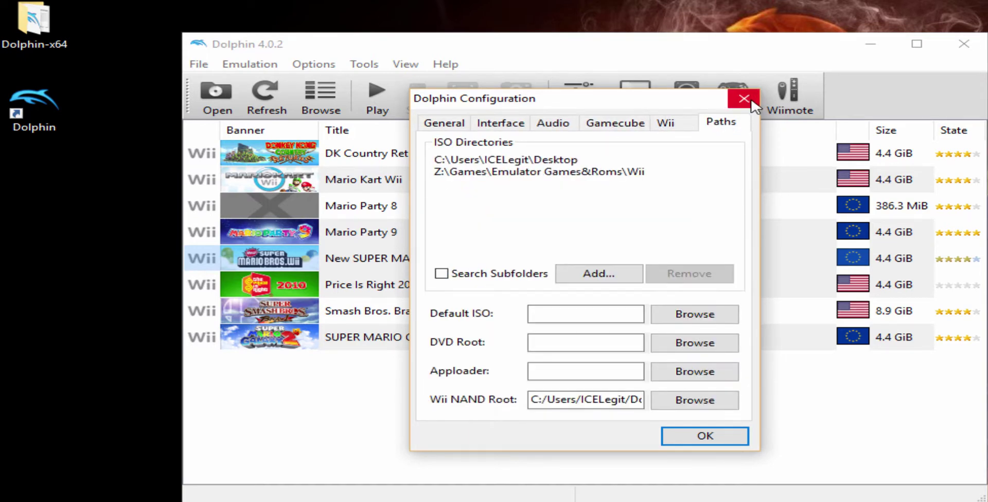
click(752, 103)
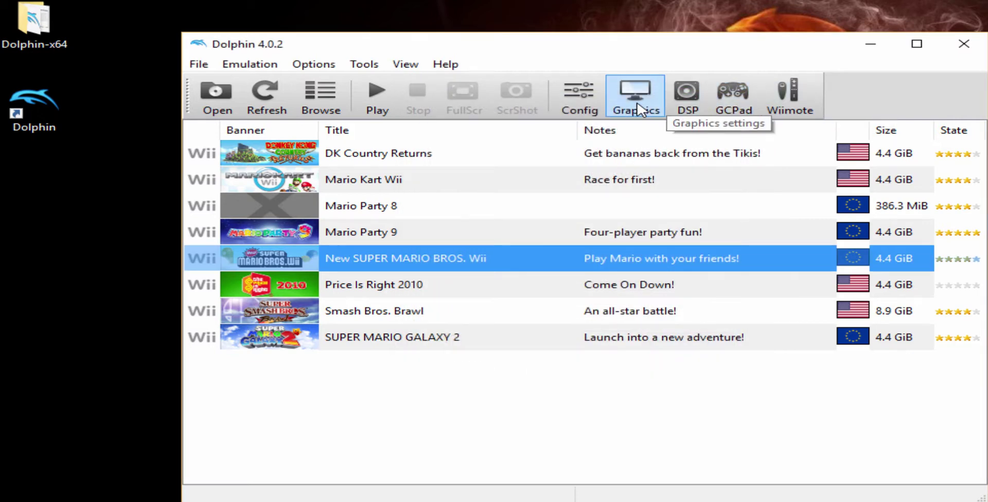
Step: Open the graphics configuration and switch the backend to Direct3D11
click(613, 108)
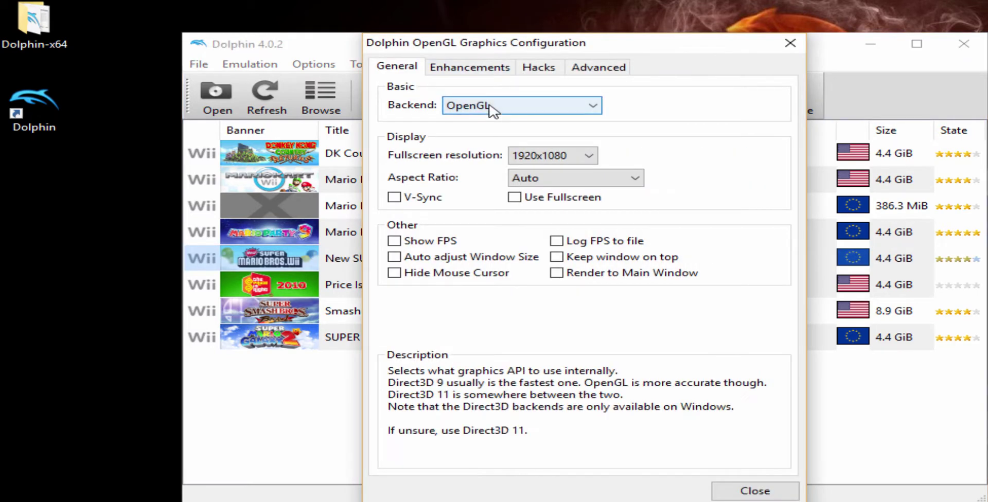
click(491, 109)
click(502, 132)
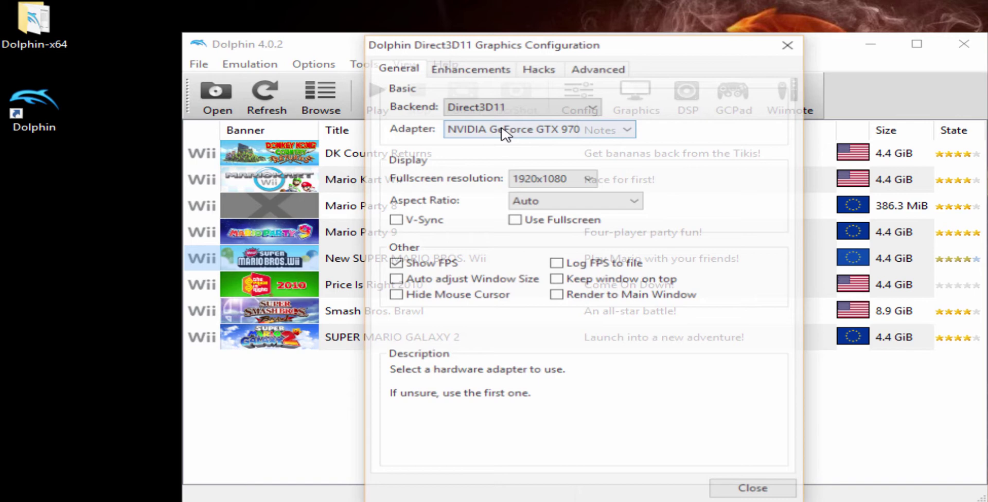
Step: Set the graphics backend to OpenGL and check the available fullscreen resolutions, keeping 1920x1080
click(540, 105)
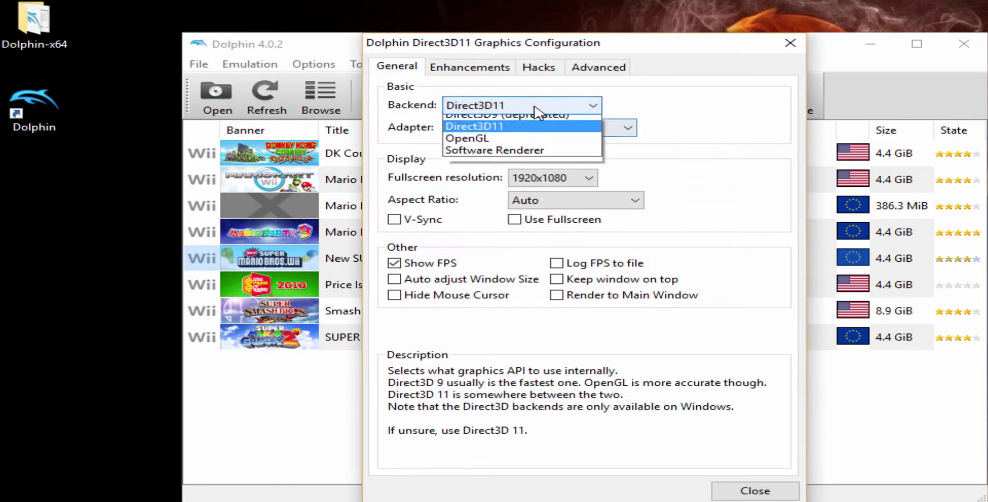
click(545, 145)
click(574, 184)
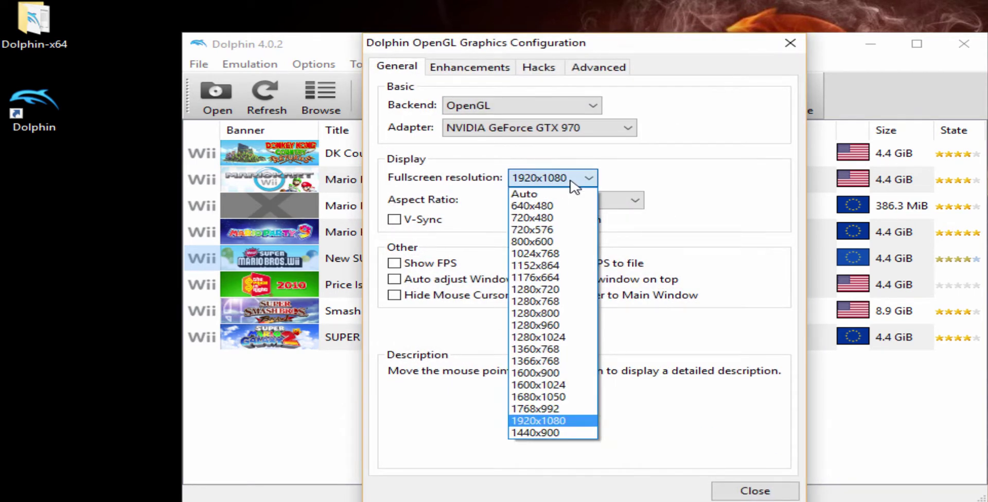
click(572, 185)
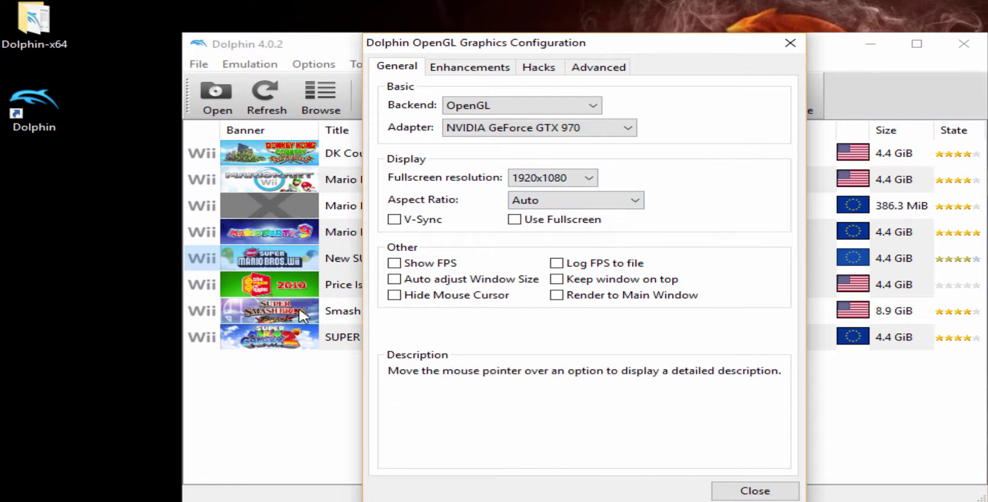
Step: Choose 4x Native (2560x2112) as the internal resolution and check the anti-aliasing and anisotropic filtering options
click(460, 71)
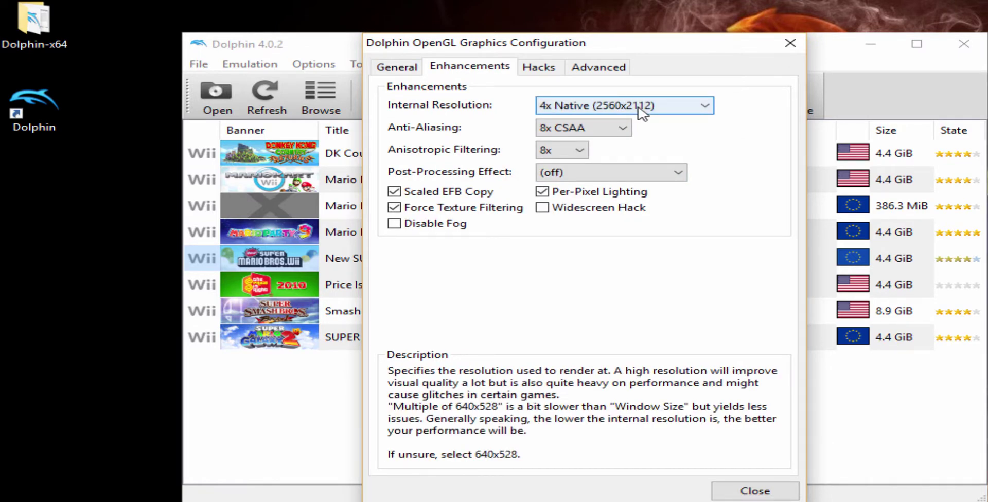
click(683, 107)
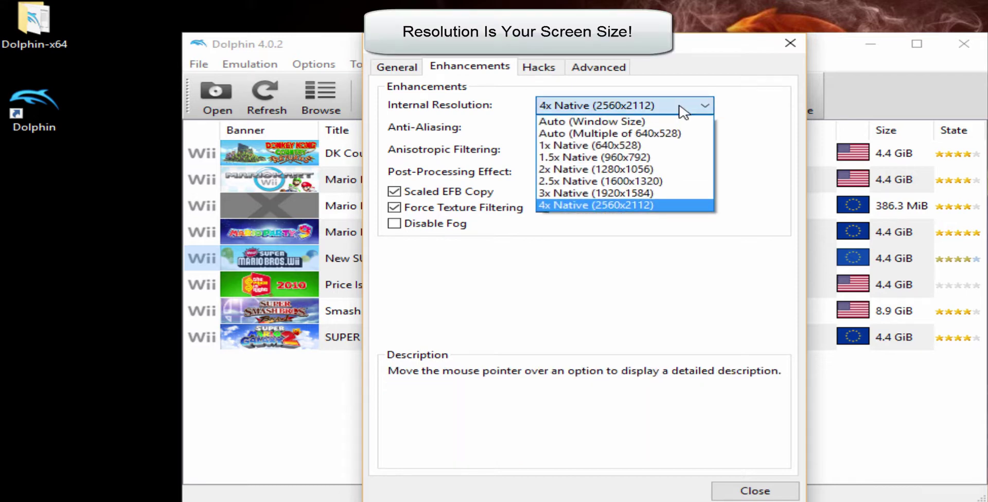
click(658, 206)
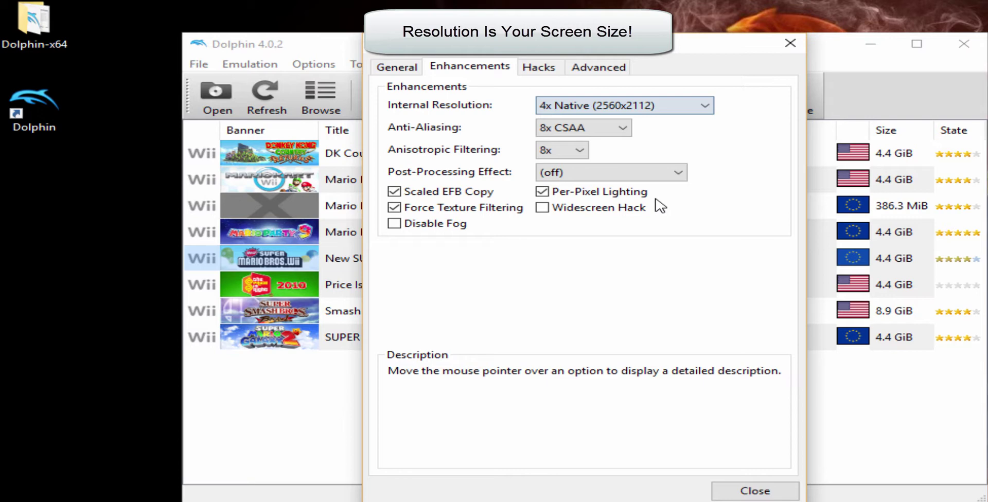
click(620, 129)
click(620, 129)
click(579, 150)
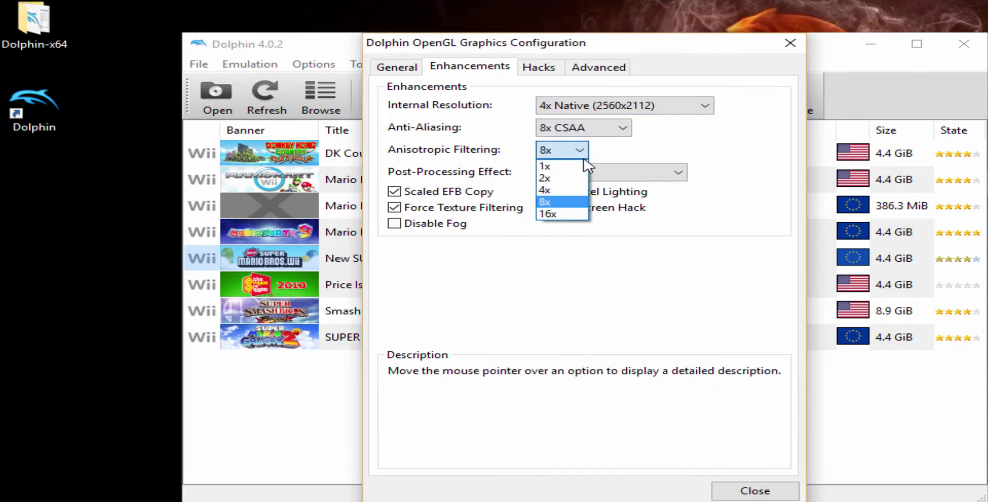
click(587, 154)
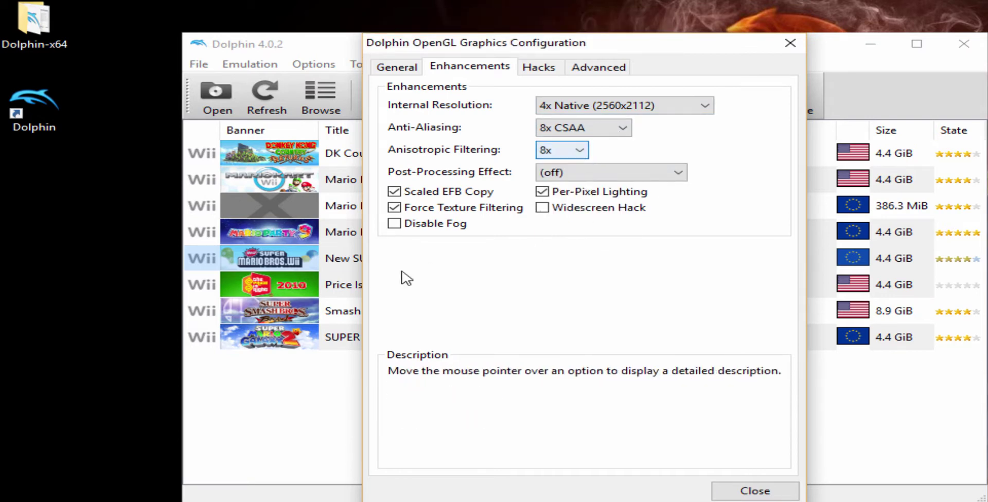
Step: Examine the Hacks and Advanced graphics settings, and close the graphics configuration
click(538, 71)
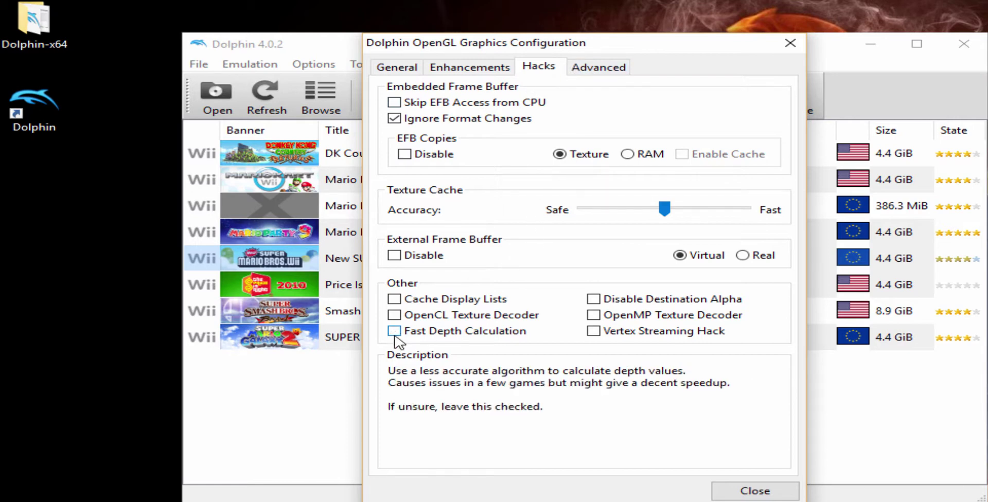
click(594, 68)
click(616, 122)
click(616, 121)
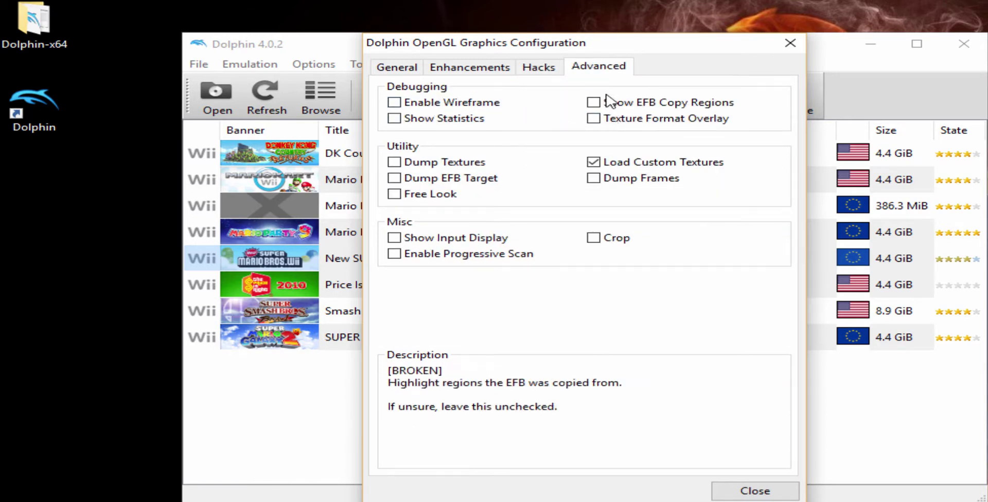
click(791, 45)
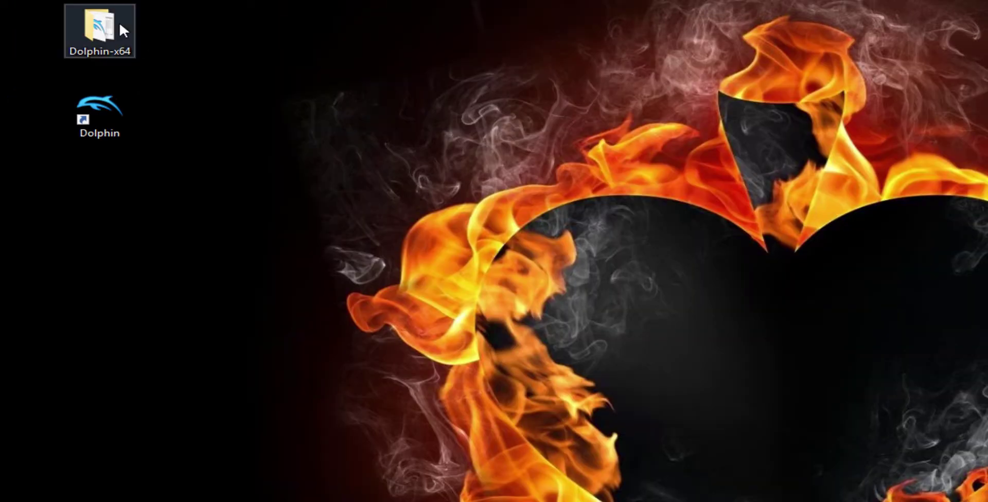
Step: Launch the development build by running Dolphin.exe from the Dolphin-x64 desktop folder and allowing it to run
double_click(120, 25)
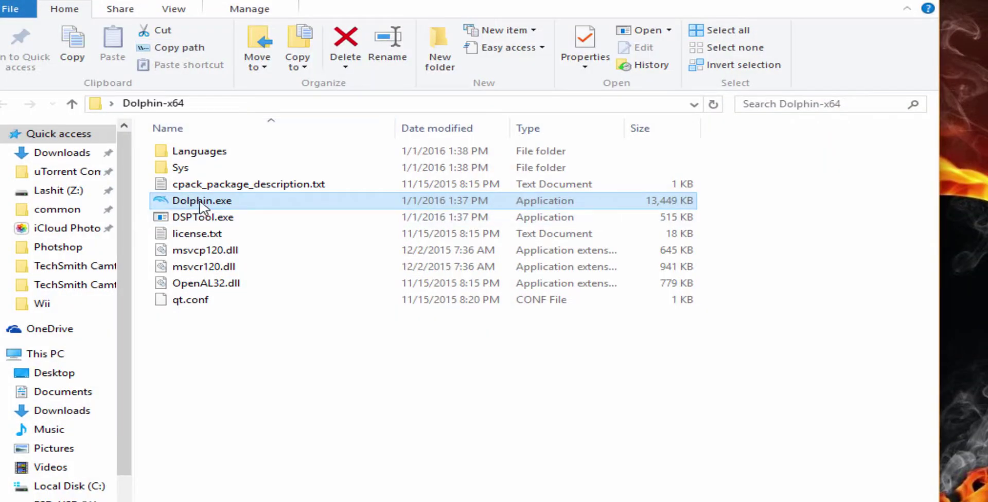
double_click(202, 201)
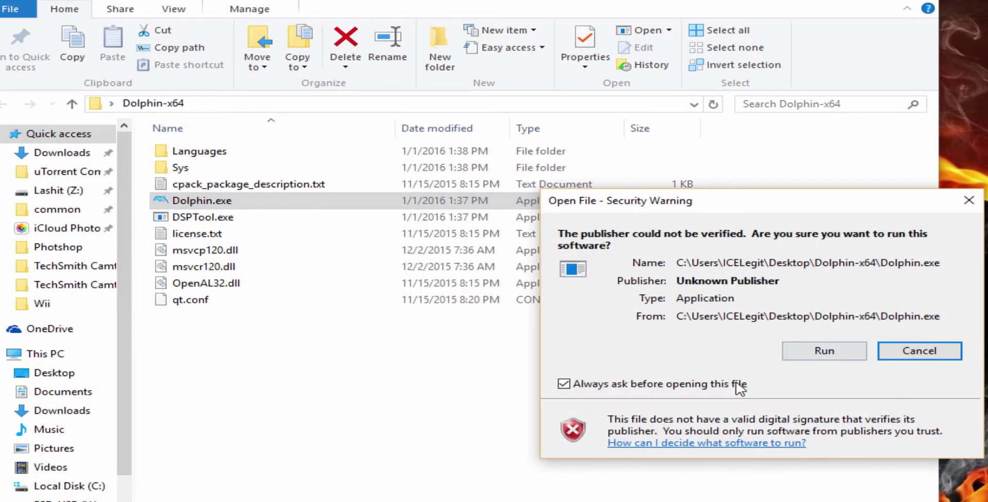
click(823, 352)
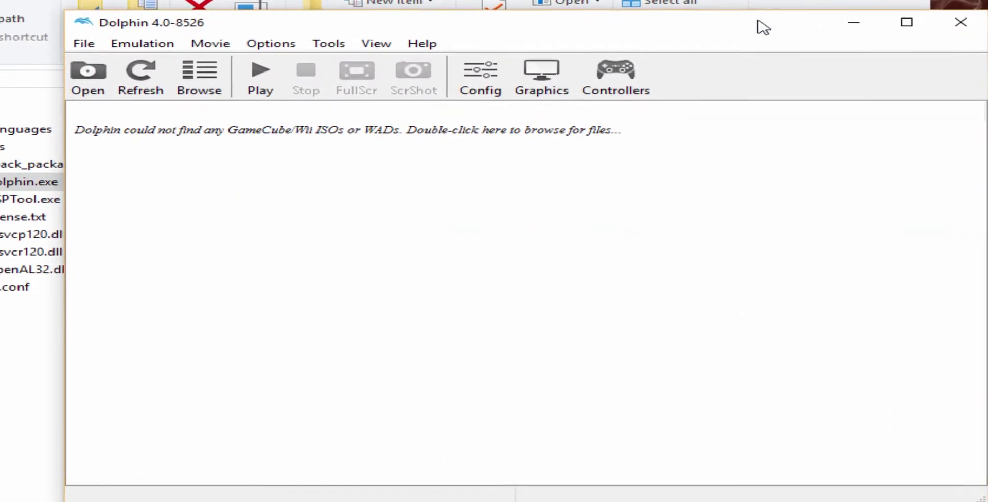
Step: Examine the General, Interface, Audio, GameCube and Paths settings in the Dolphin 4.0-8526 configuration
click(446, 67)
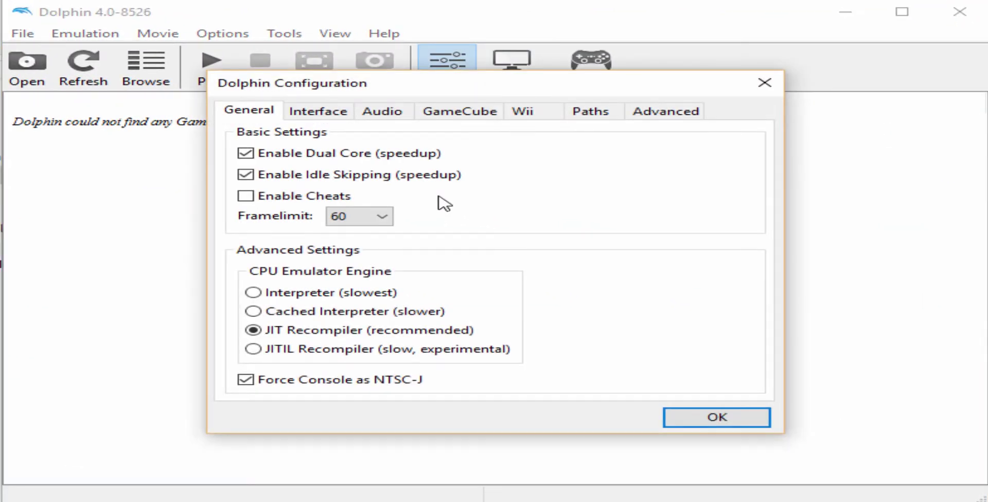
click(321, 113)
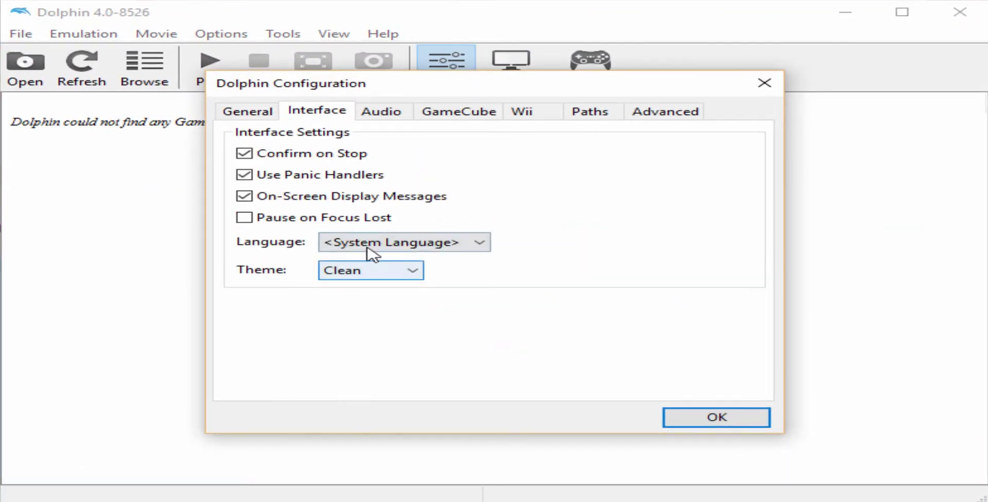
click(386, 115)
click(461, 113)
click(590, 112)
Step: Enable the CPU clock override in the advanced configuration and accept the settings
click(695, 113)
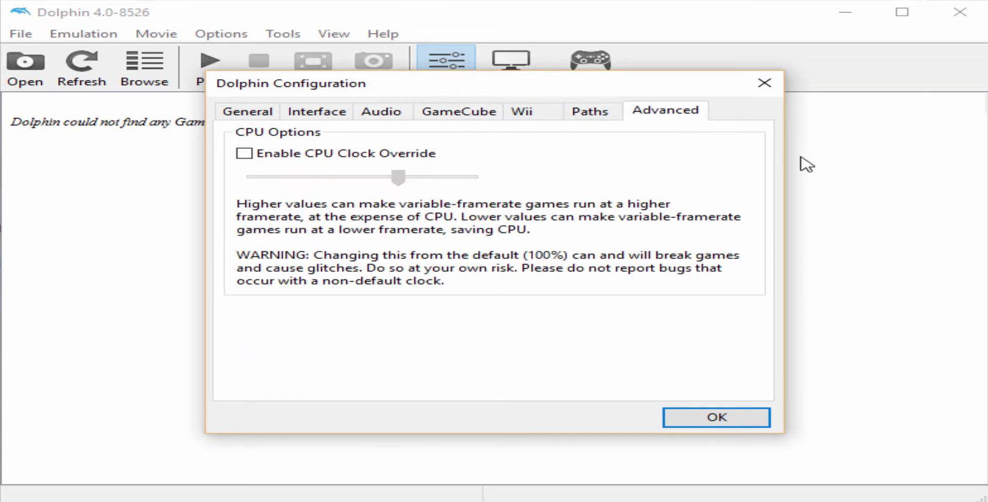
click(244, 153)
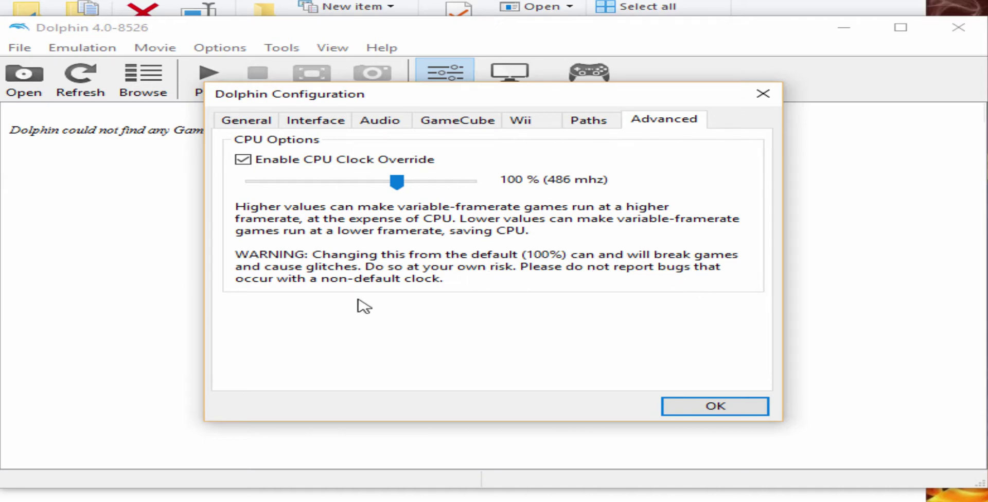
click(709, 407)
Step: Set anti-aliasing to 8x MSAA in the graphics enhancements and review the internal resolution choices, keeping 4x Native (2560x2112) for 1440p
click(515, 77)
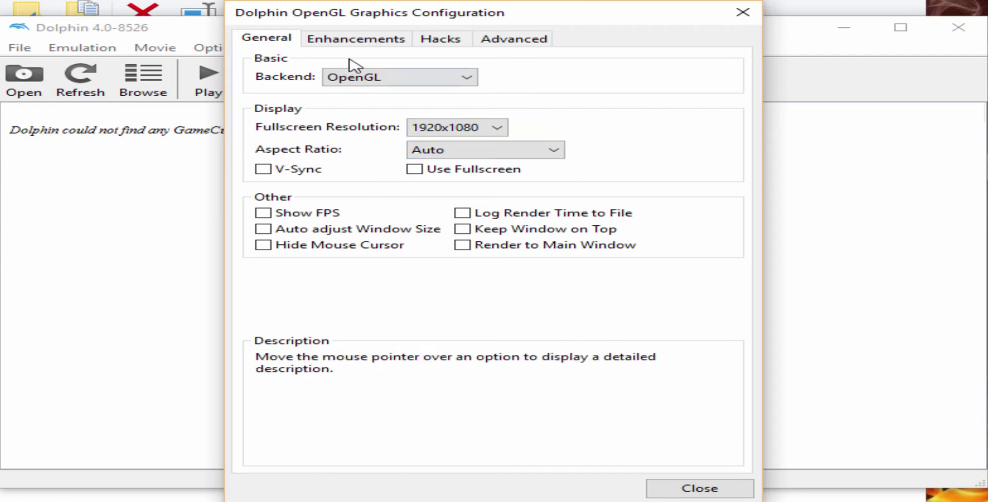
click(358, 40)
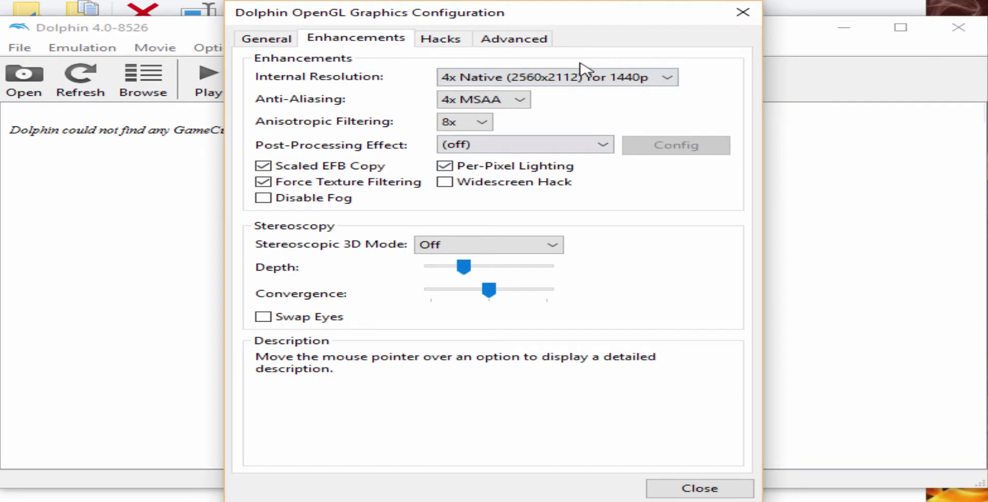
click(487, 100)
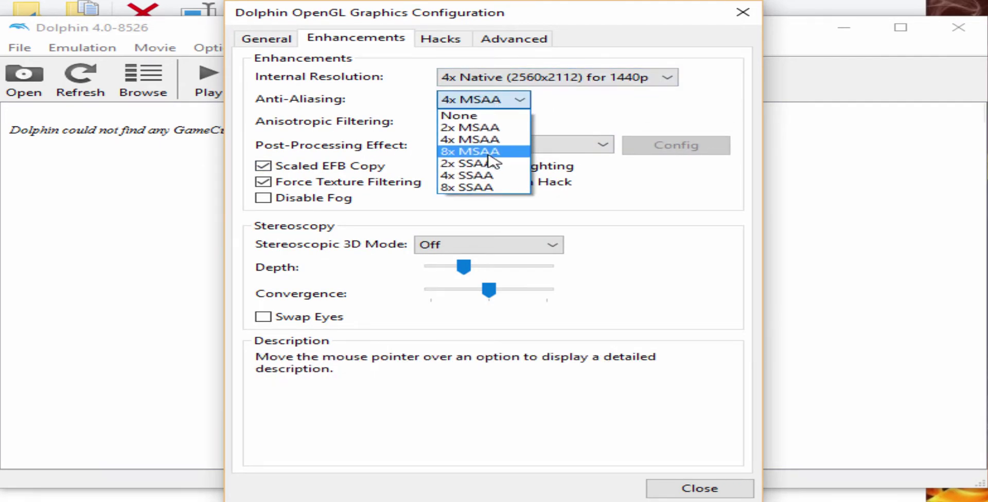
click(512, 154)
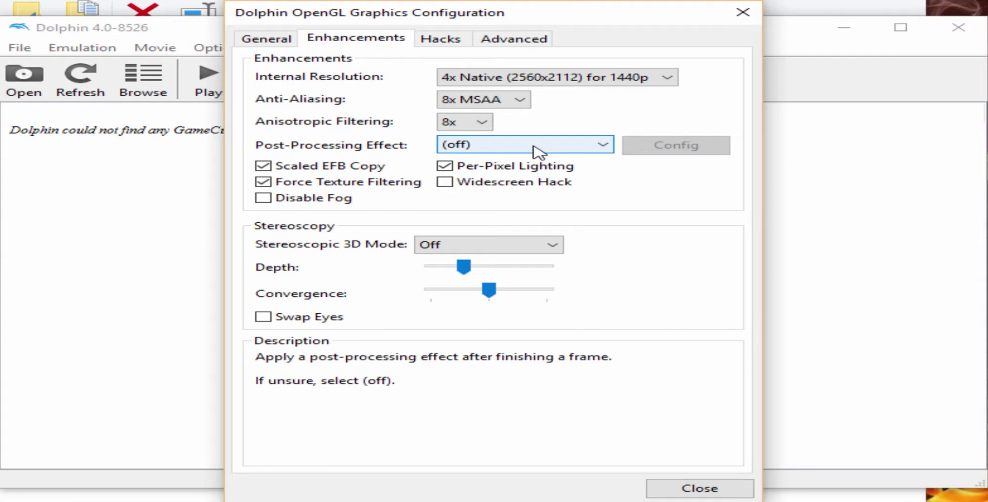
click(654, 77)
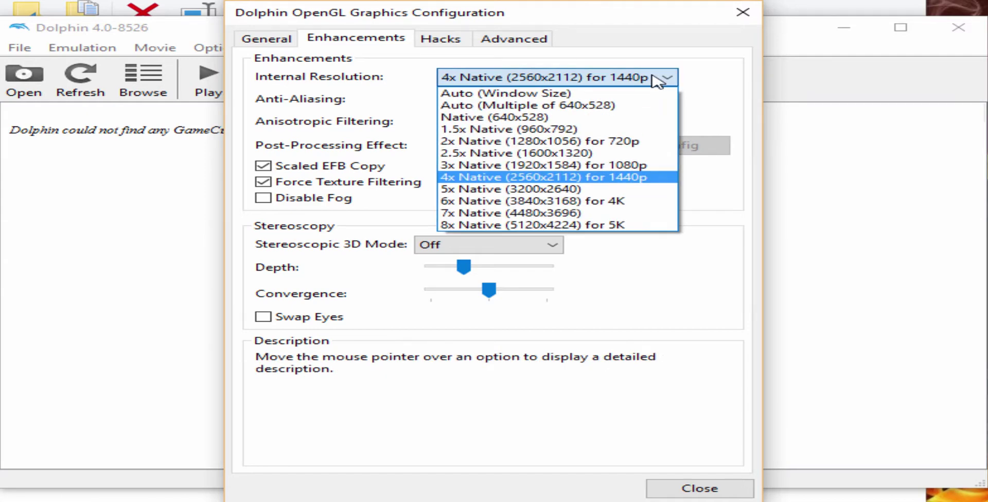
click(657, 80)
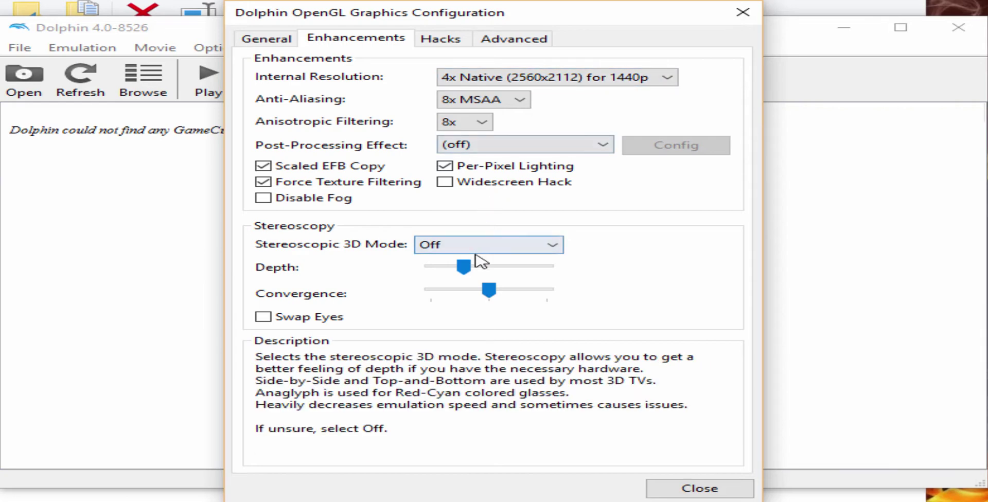
Step: Examine the Hacks and Advanced graphics settings of the development build, and close the graphics configuration
click(454, 42)
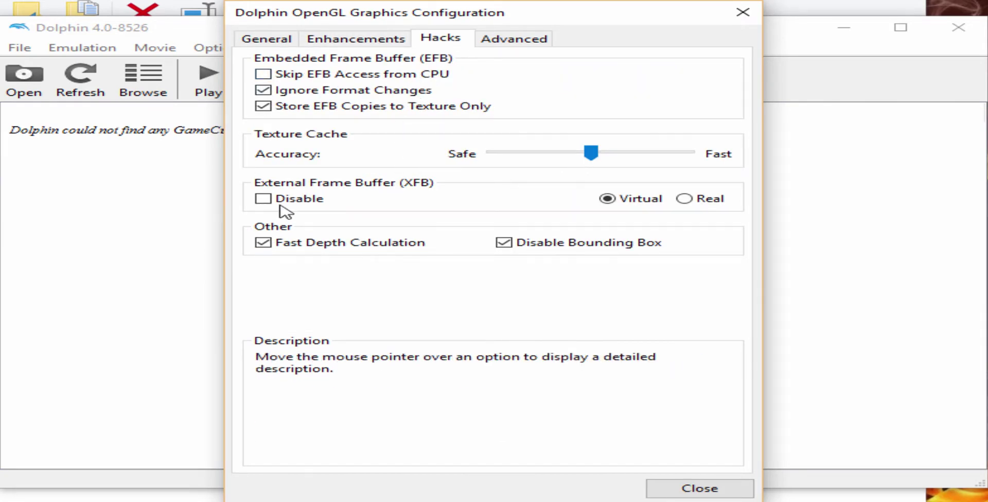
click(512, 50)
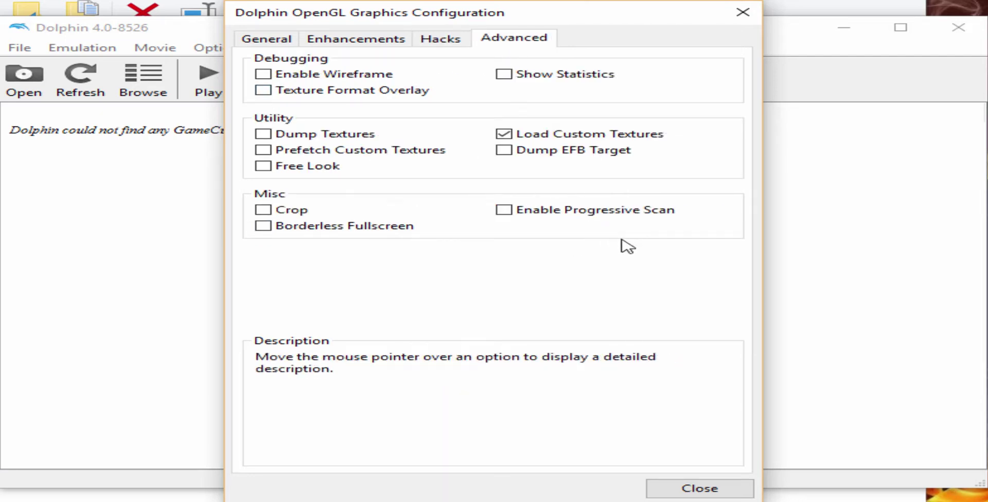
click(743, 12)
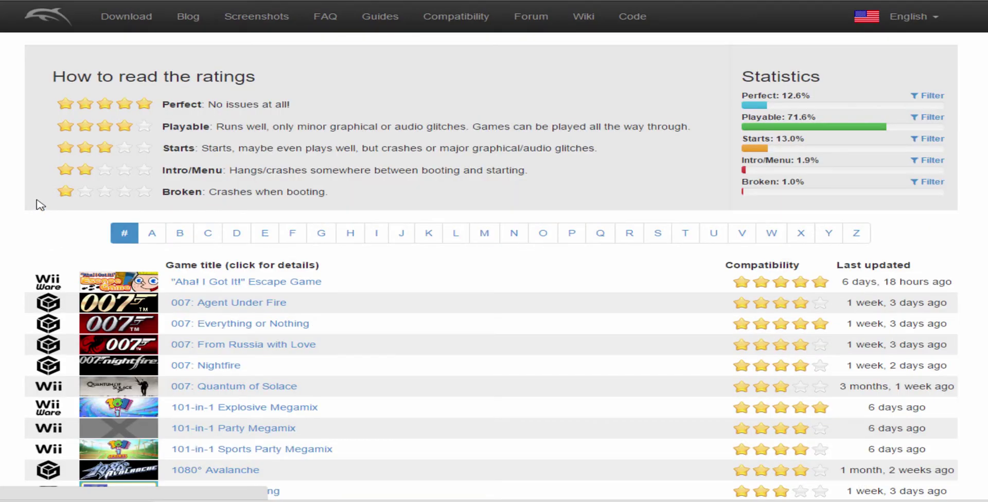
Step: Look up New Super Mario Bros. Wii under N in the Dolphin compatibility list and read the Problems section of its wiki page
scroll(4, 253, down, 6)
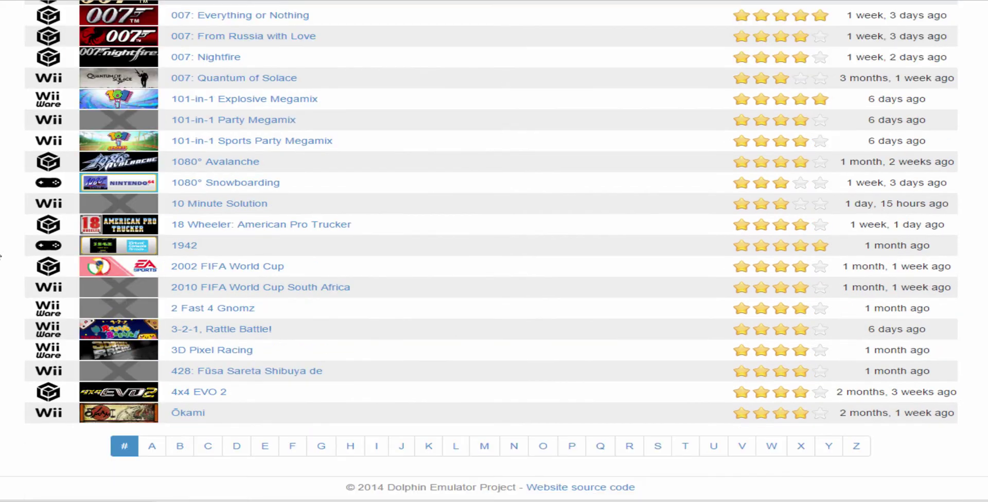
scroll(6, 250, up, 5)
click(513, 171)
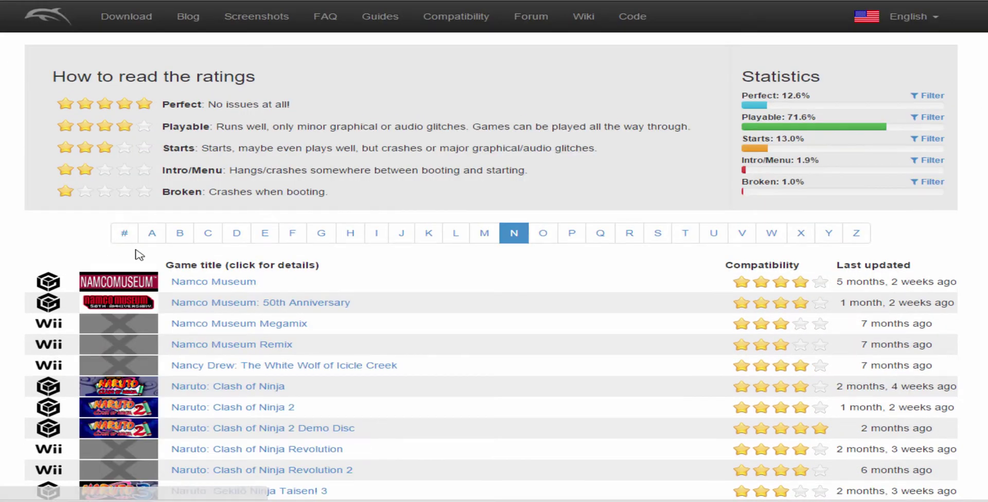
scroll(138, 254, down, 15)
scroll(138, 254, down, 10)
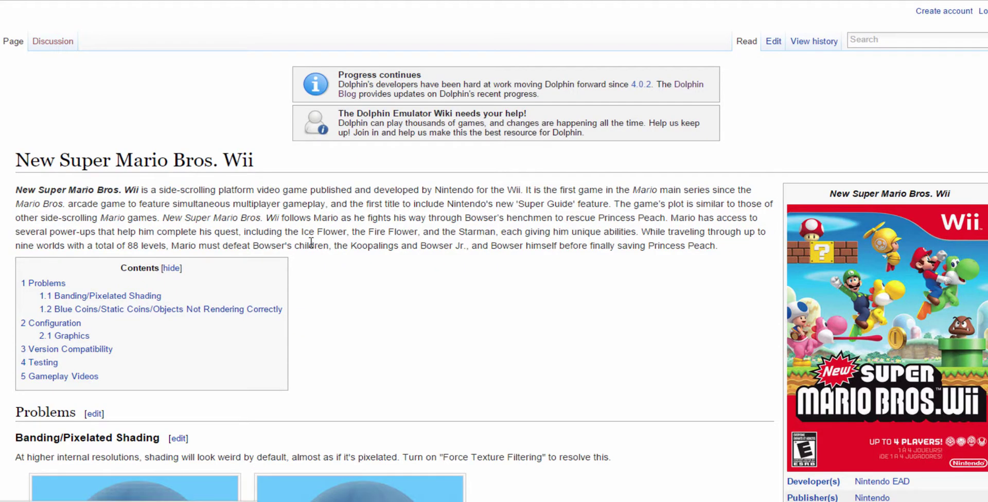
scroll(330, 264, down, 5)
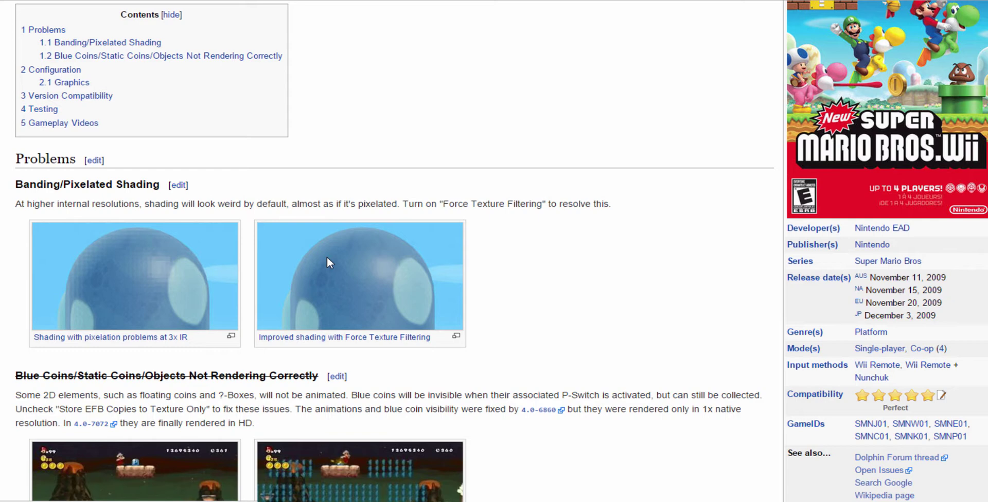
scroll(326, 257, down, 1)
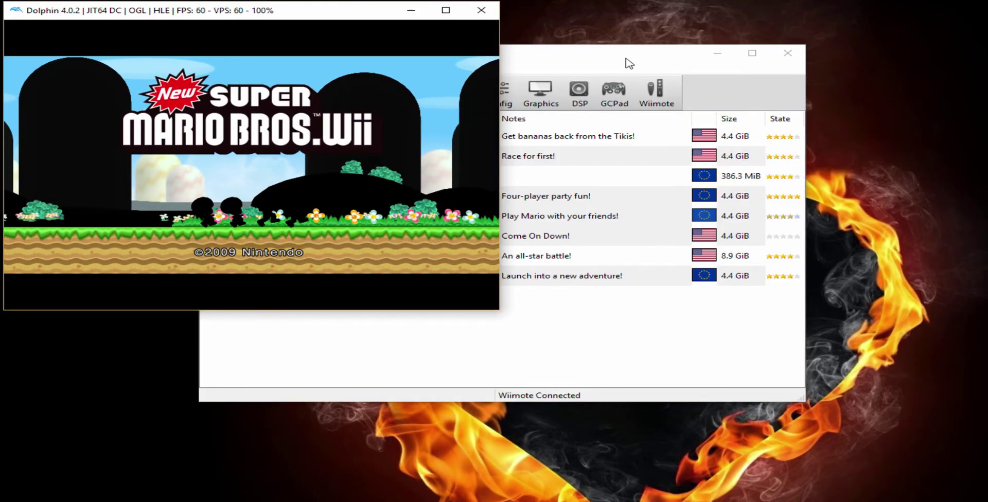
Step: Move the Dolphin 4.0.2 main window clear of the running game and turn off the Disable option for EFB Copies in the graphics hacks
drag(557, 61, 723, 154)
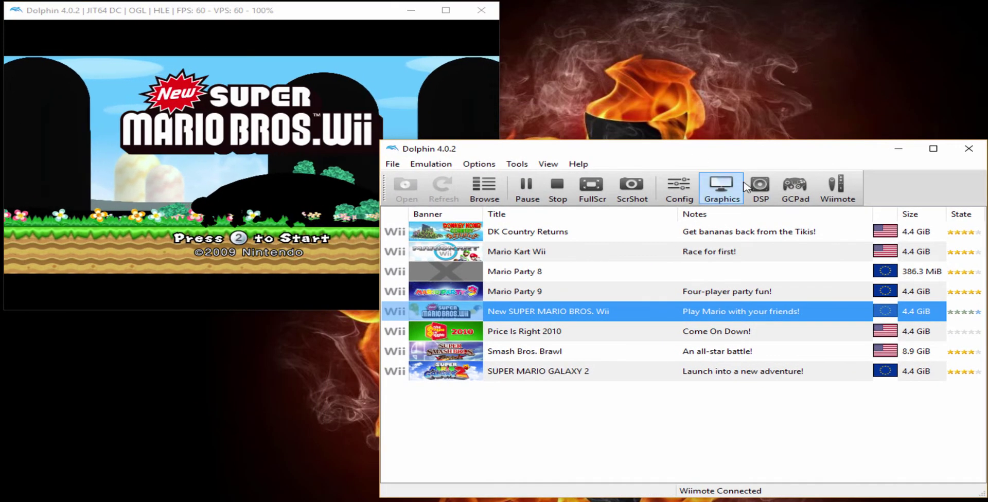
click(721, 188)
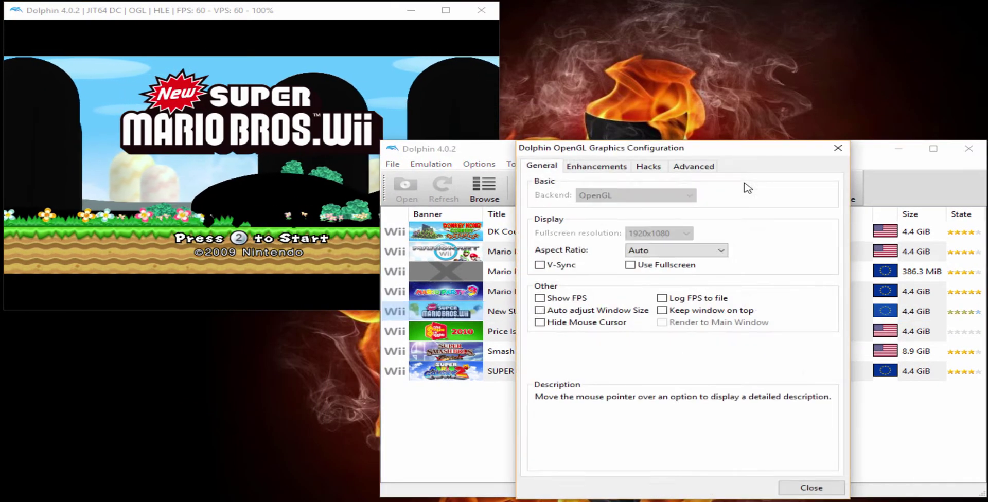
click(600, 168)
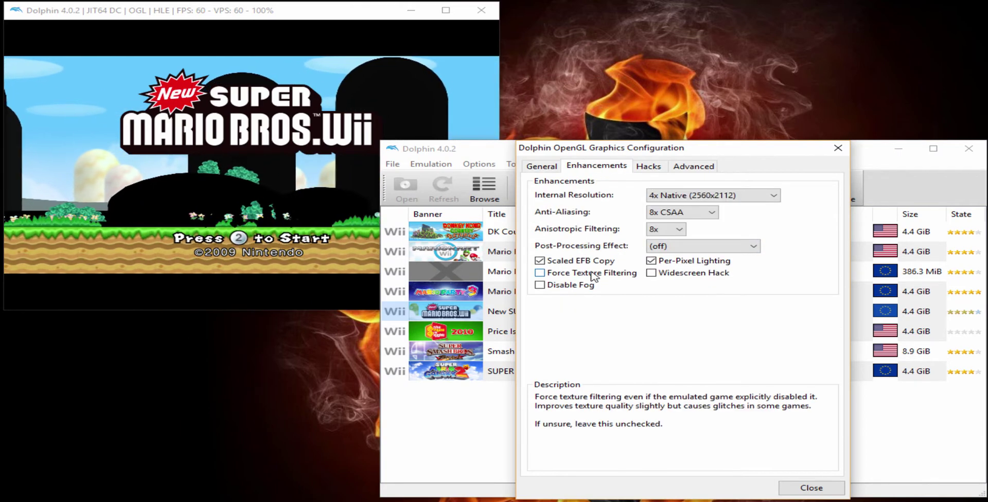
click(655, 171)
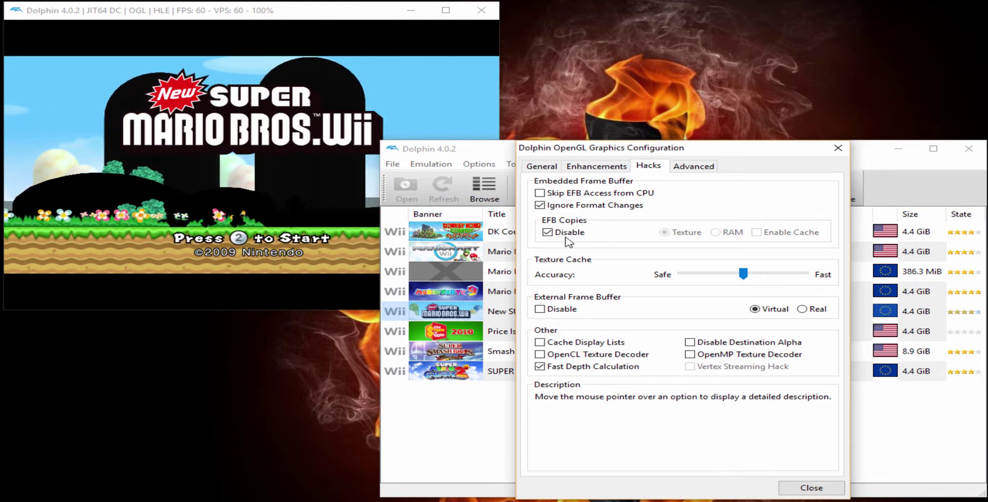
click(548, 232)
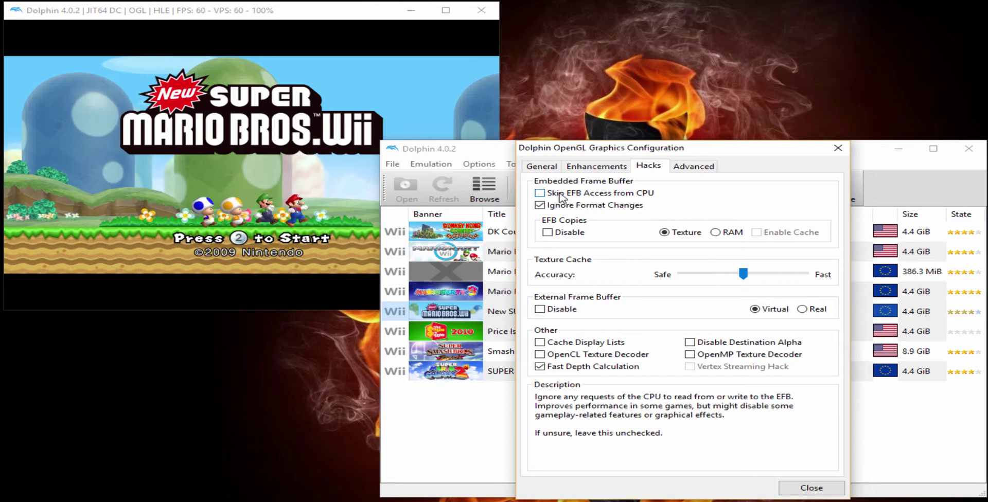
Step: Try the Skip EFB Access from CPU option and RAM-based EFB copies, and return EFB Copies to Texture
mouse_move(541, 196)
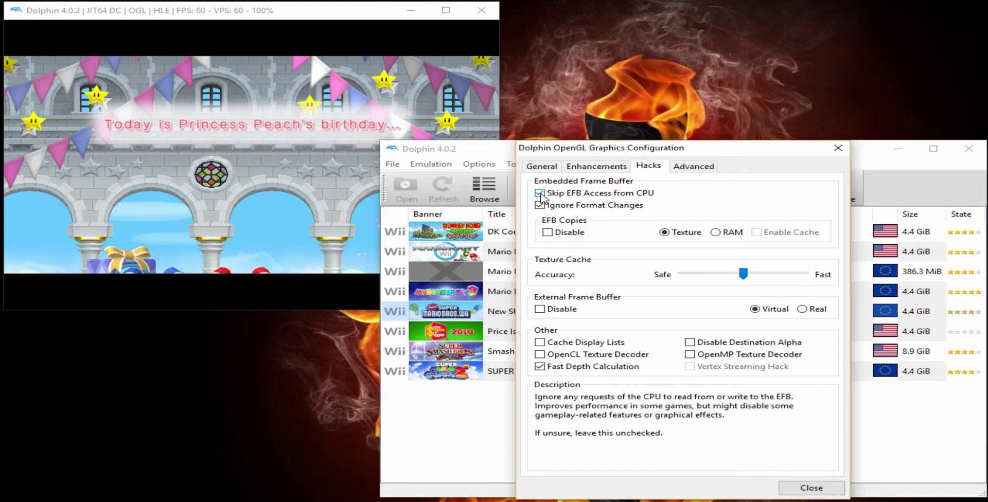
click(540, 194)
click(716, 232)
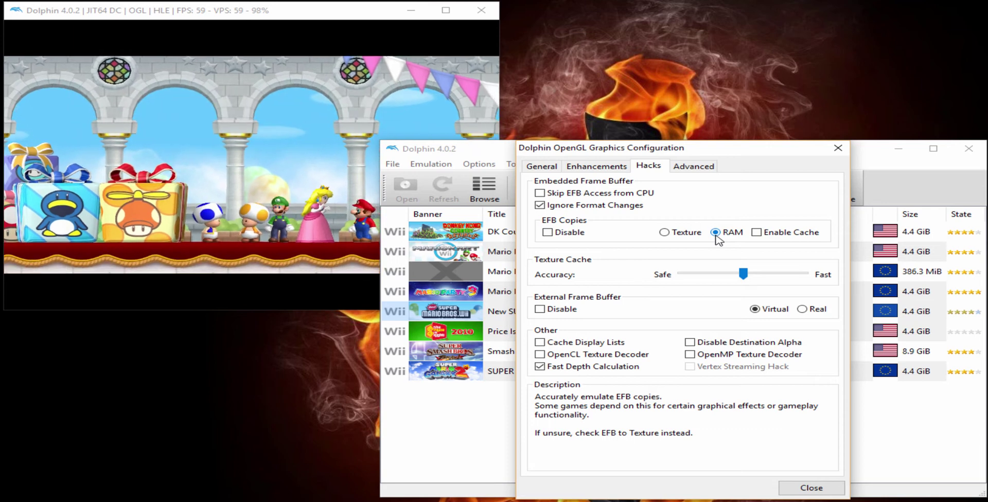
click(664, 233)
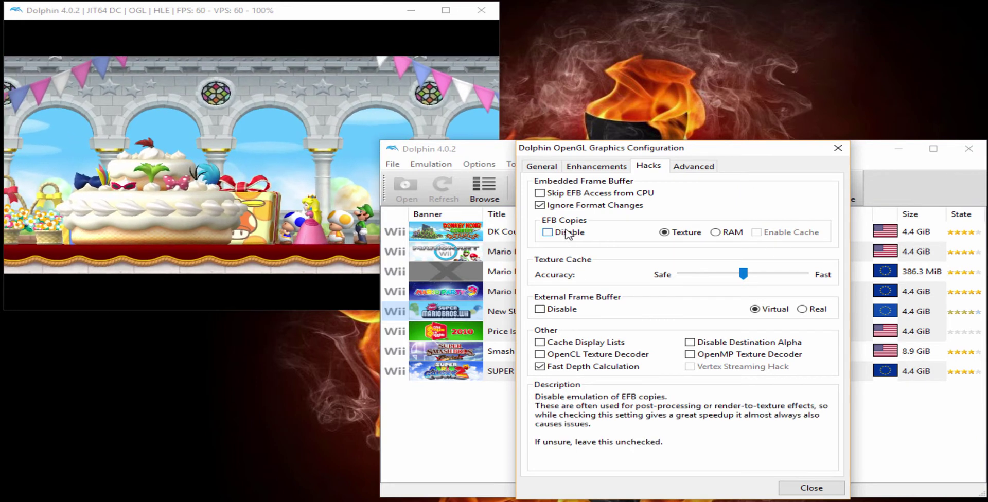
click(609, 169)
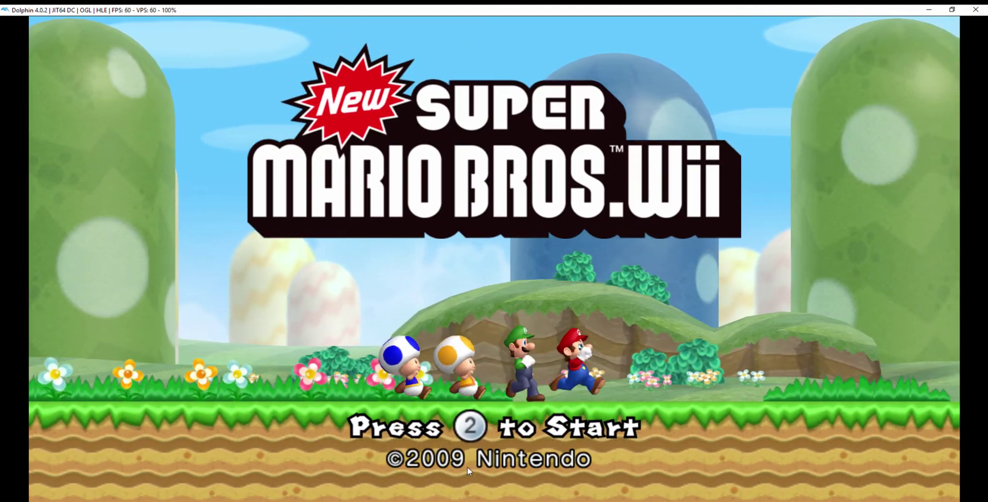
Step: Restore the maximized game window to its smaller size and set the internal resolution to 1x Native (640x528) in the graphics enhancements
click(951, 9)
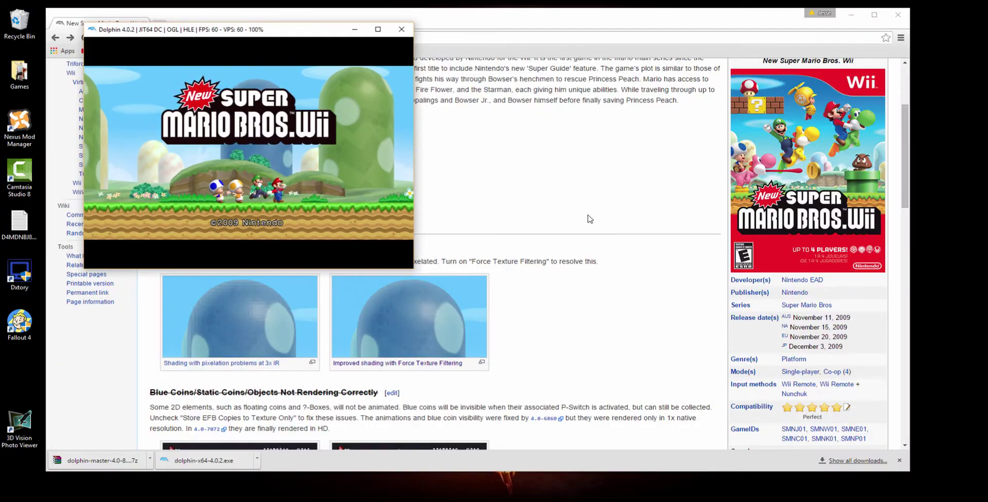
mouse_move(392, 496)
click(355, 468)
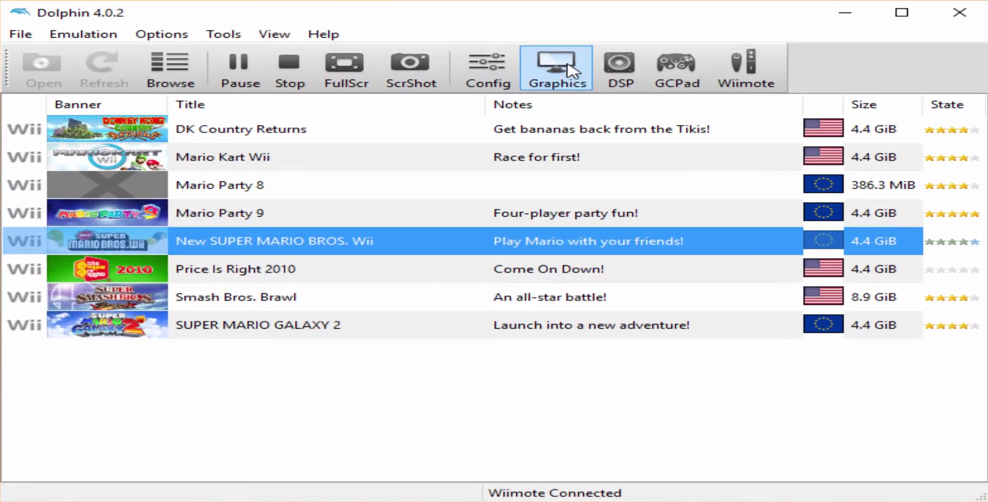
click(494, 154)
click(375, 38)
click(641, 78)
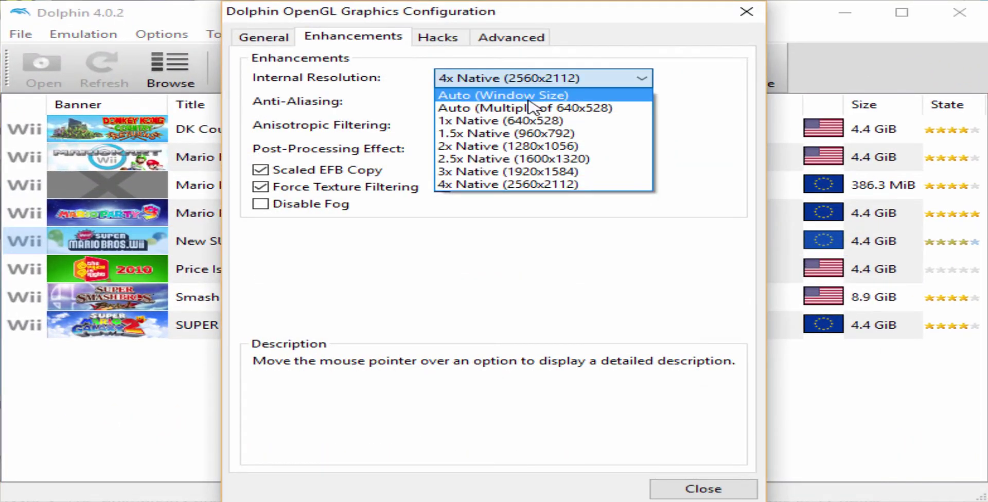
click(538, 121)
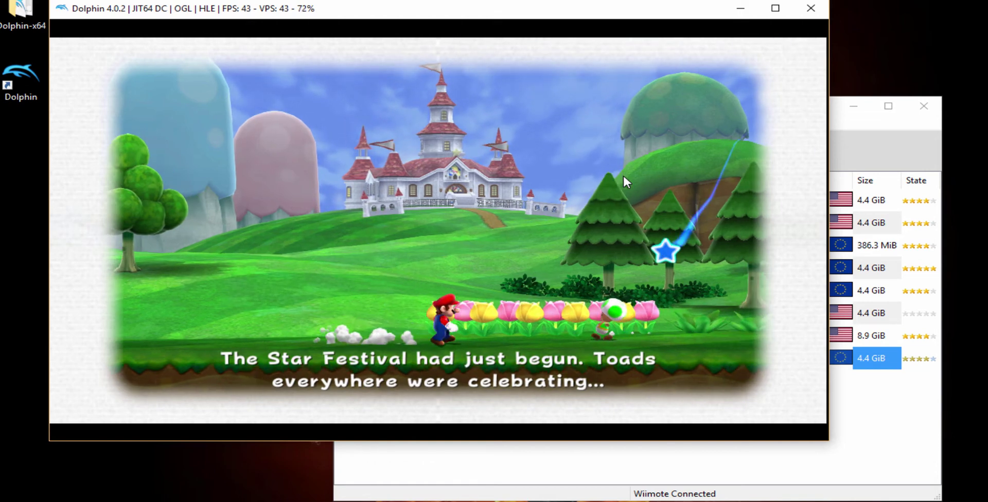
Step: Map the emulated Wiimote 1 IR directions to the gamepad's right stick: Right Y+, Right Y-, Right X- and Right X+
key(alt+Tab)
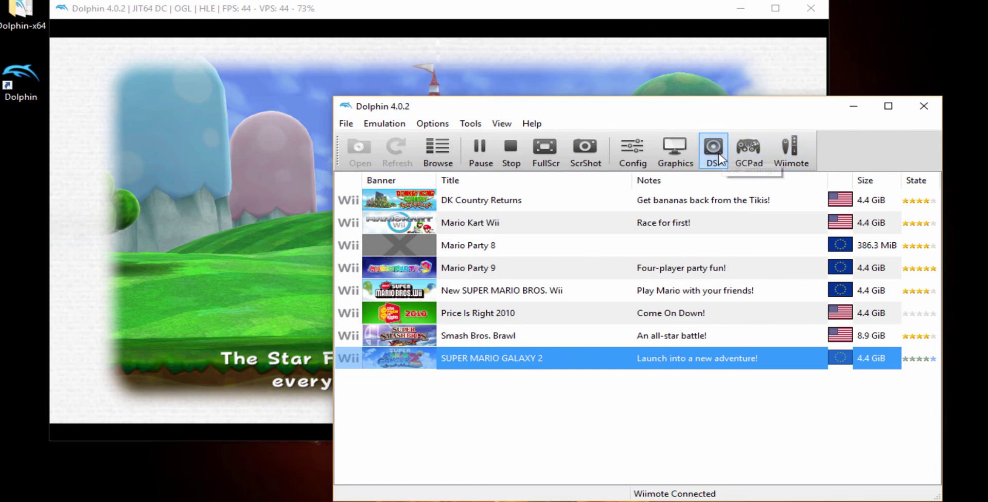
click(789, 163)
click(698, 167)
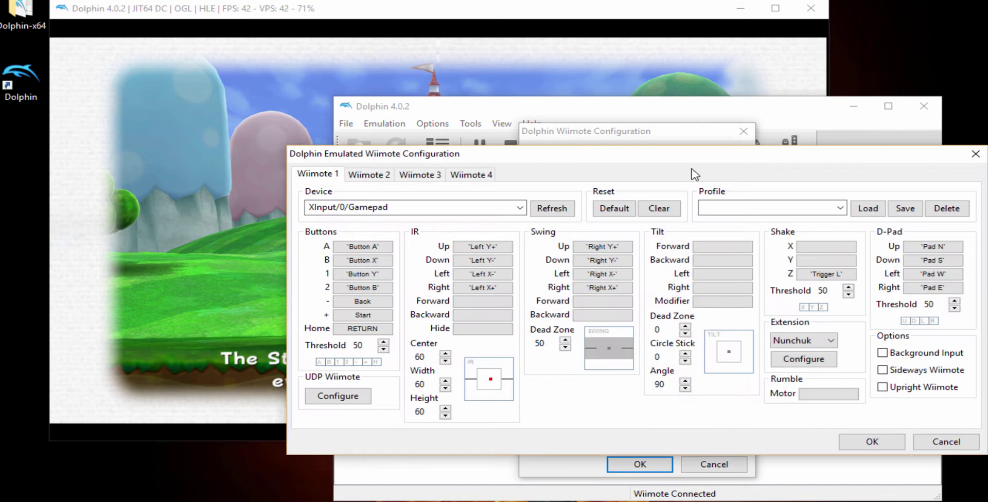
click(495, 274)
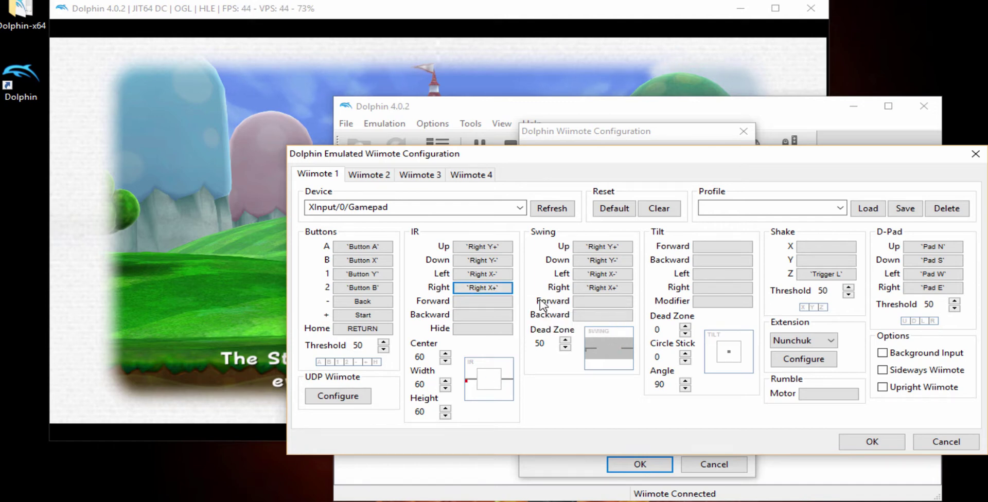
Step: Save the Wiimote 1 mapping as a profile named XB1 Mario SuperStar
click(840, 208)
click(840, 209)
click(837, 220)
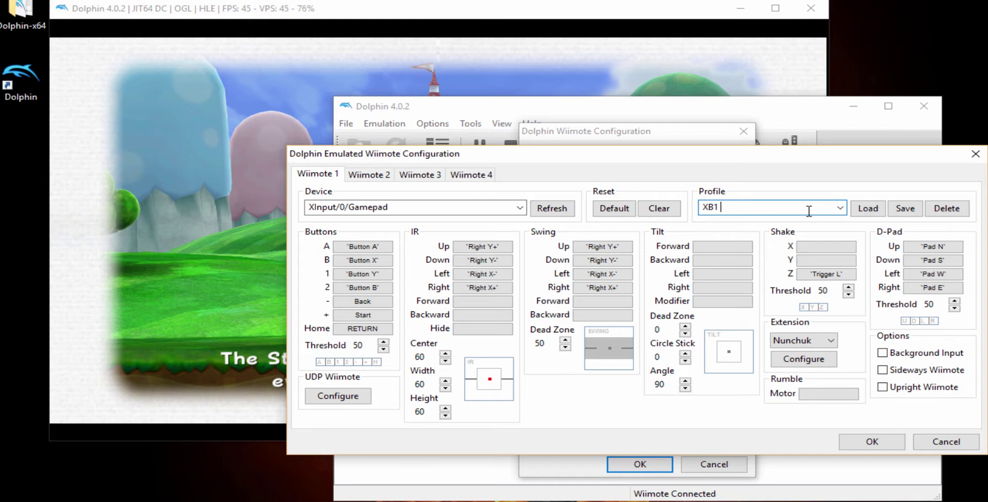
text(Mario)
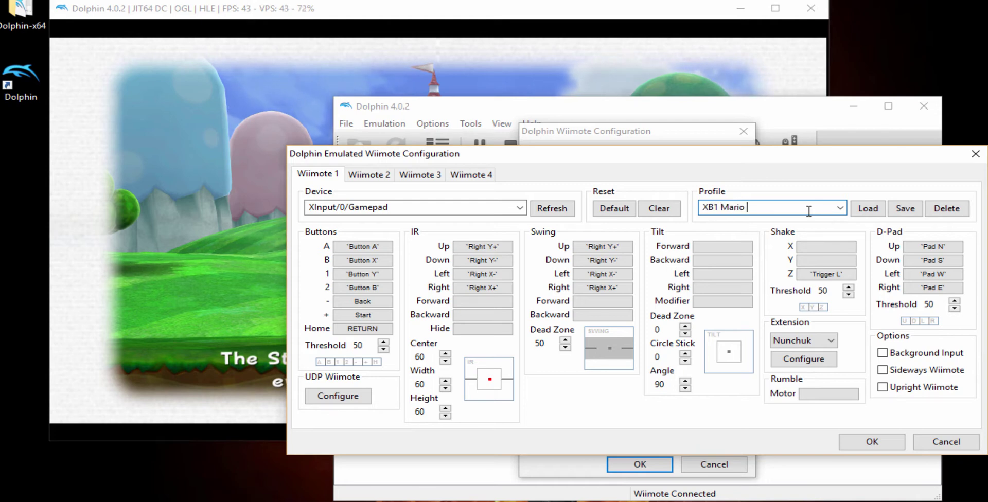
text( SuperStar)
click(905, 207)
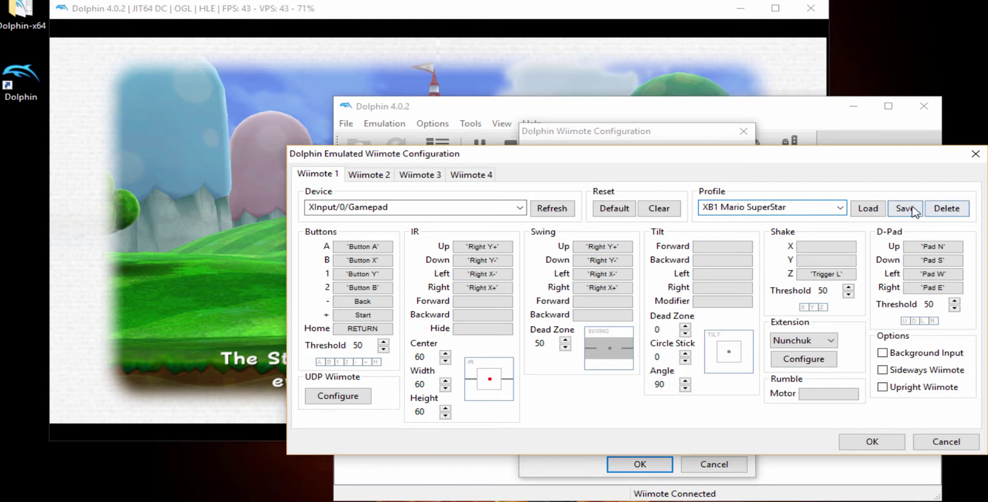
Step: Accept the emulated Wiimote and Wiimote configurations, and return to the running Super Mario Galaxy 2 game window
click(872, 442)
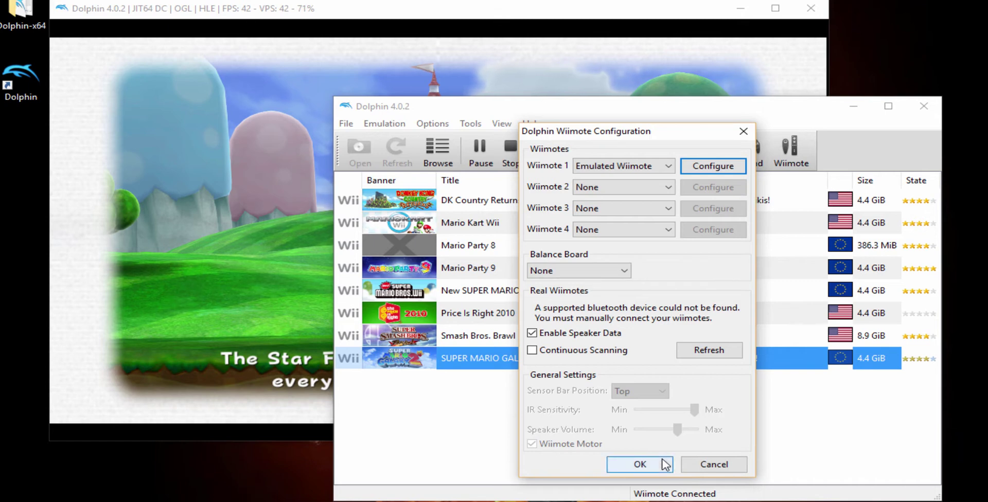
click(664, 462)
click(723, 22)
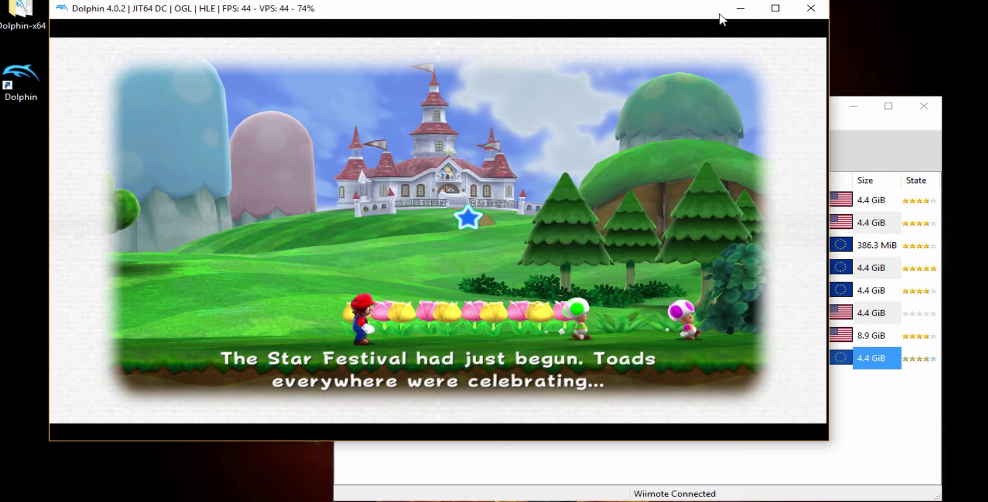